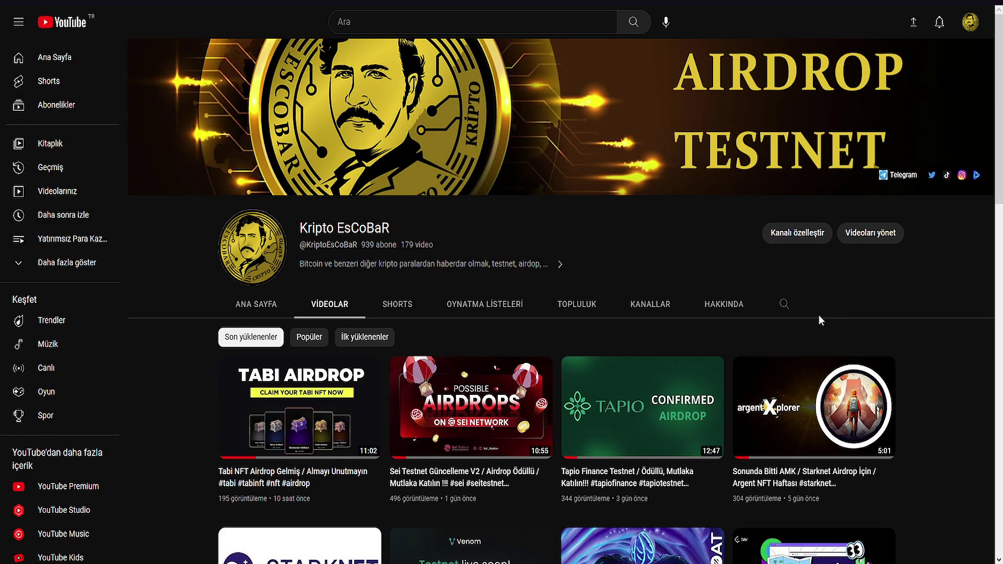
Search the Kripto EsCoBaR channel for "linea" and look through the listed videos.
left_click(784, 304)
type("linea")
key("Return")
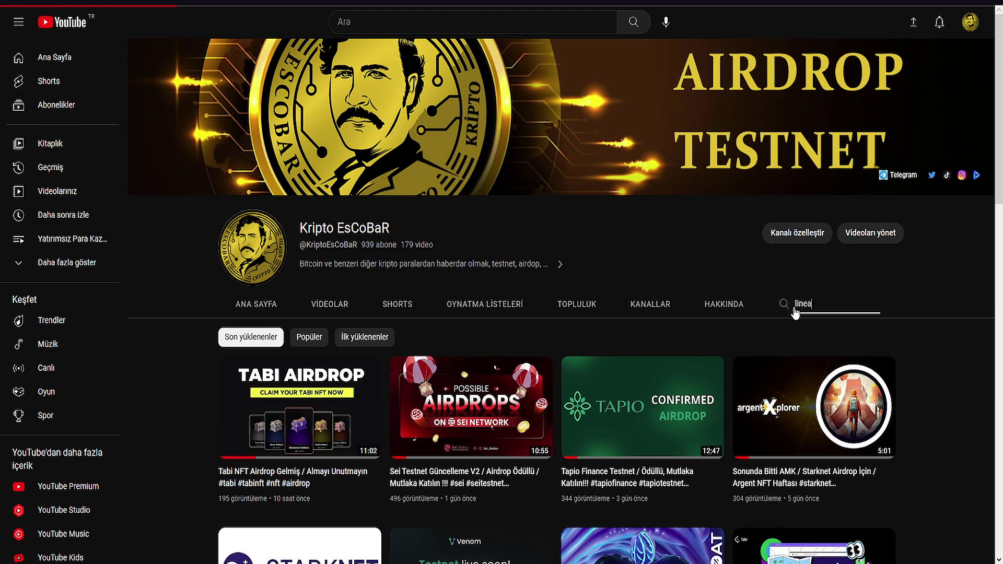
scroll(444, 388, "down", 3)
scroll(443, 387, "down", 2)
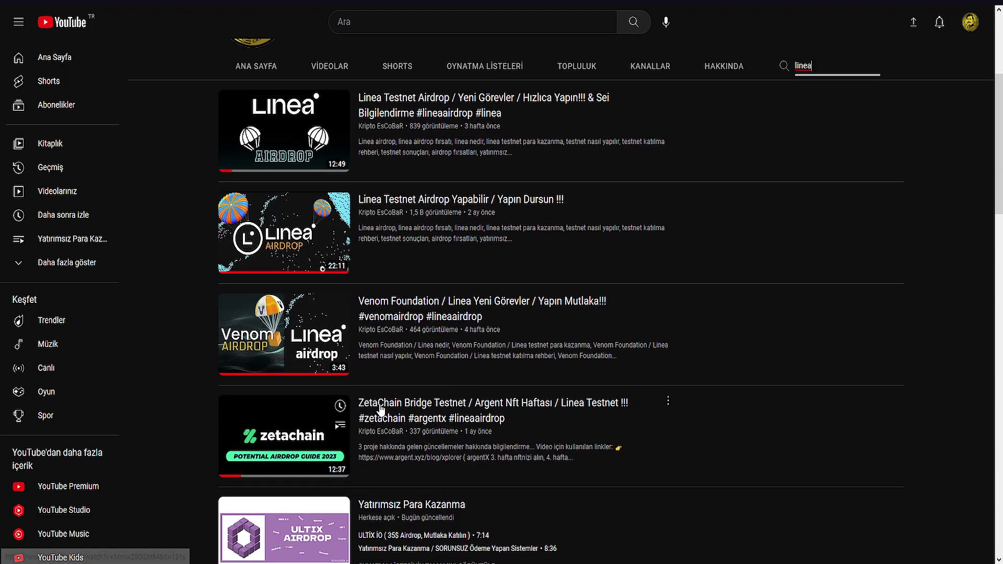
scroll(282, 235, "up", 2)
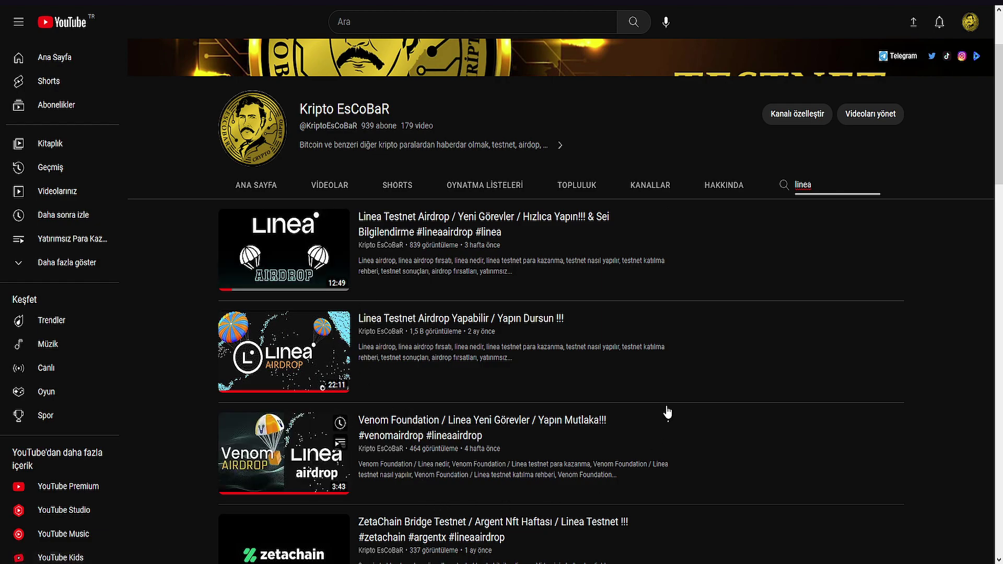
scroll(318, 386, "down", 9)
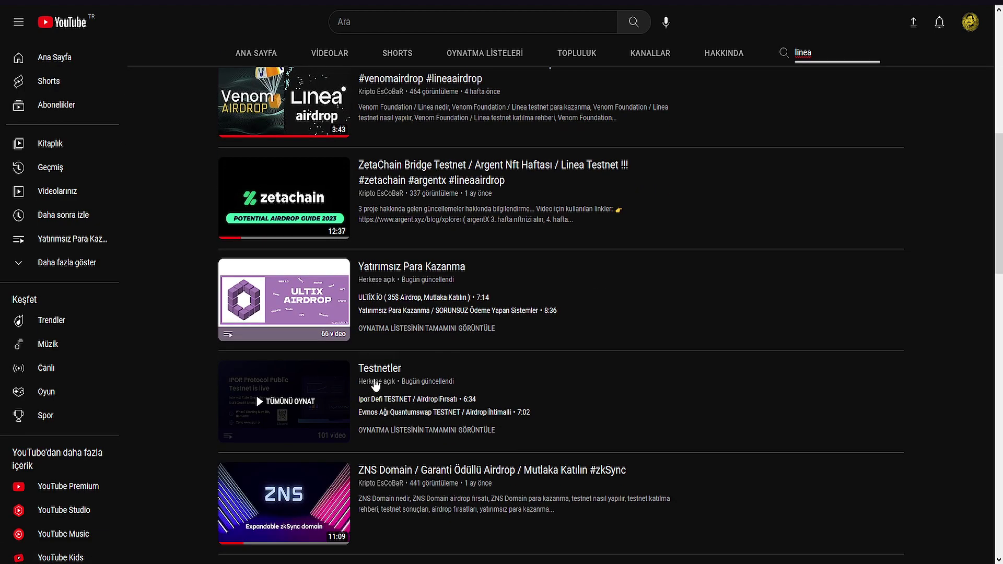
scroll(366, 352, "up", 9)
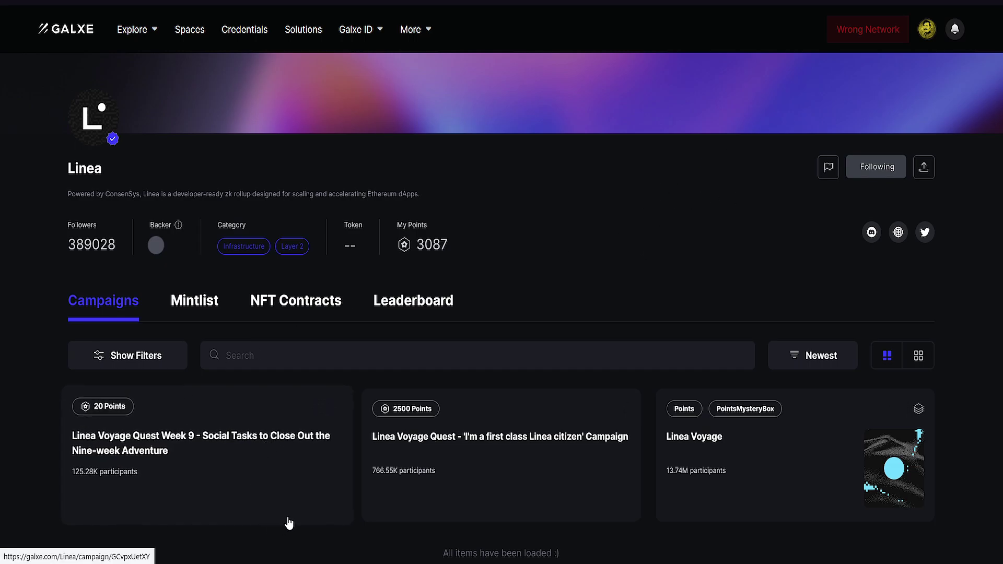
Open the Linea Voyage campaign from the Linea space on Galxe and approve the wallet sign-in request.
scroll(287, 519, "down", 2)
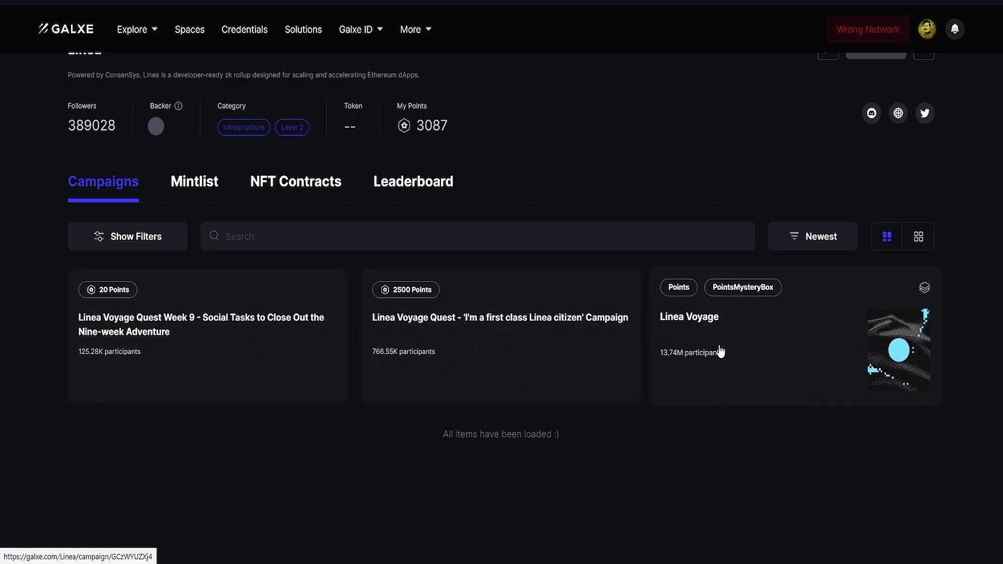
left_click(690, 365)
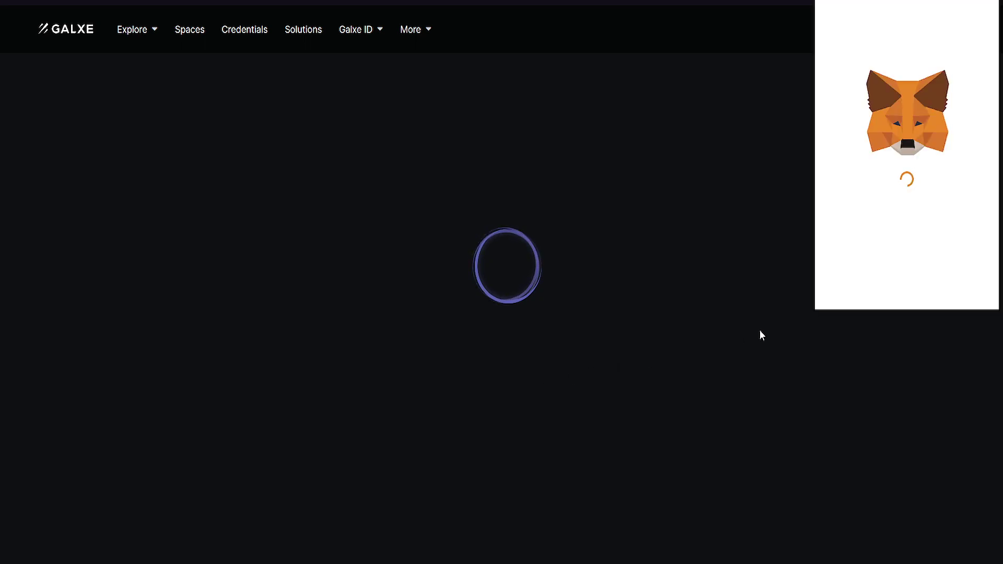
scroll(899, 230, "down", 2)
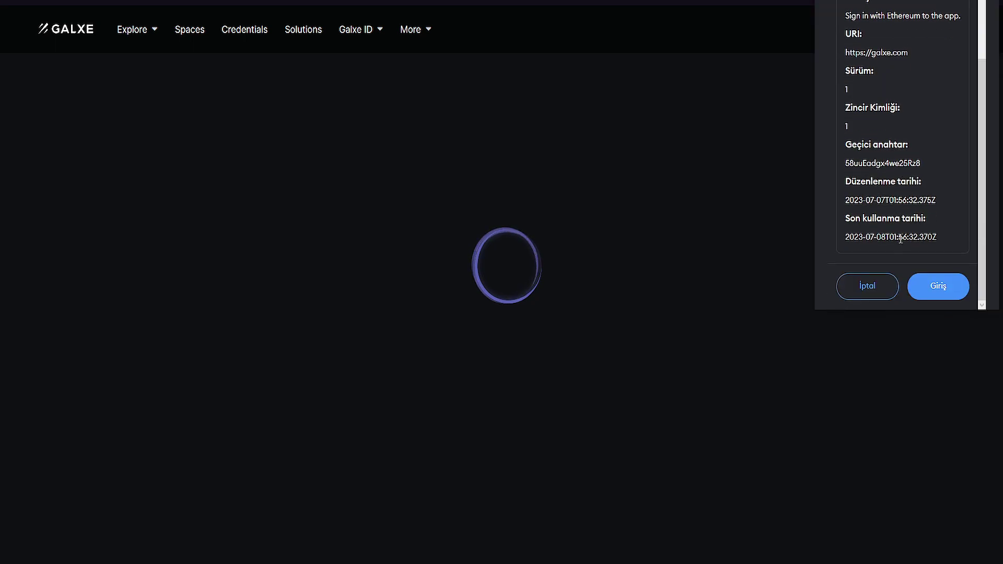
left_click(936, 286)
Open the Linea Voyage Quest Week 8 - DeFi Week campaign from the Linea Voyage collection.
scroll(468, 298, "down", 7)
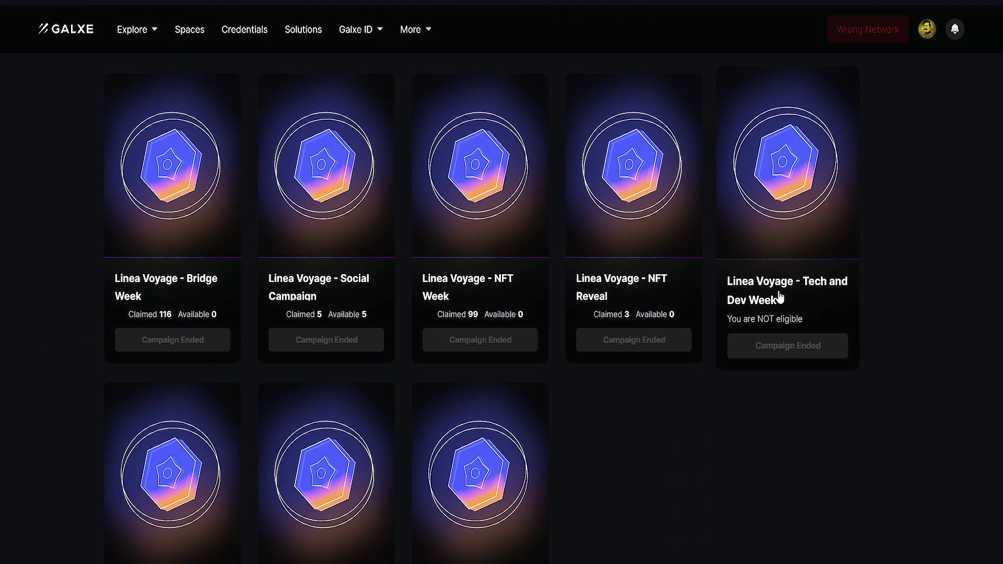
scroll(220, 309, "down", 2)
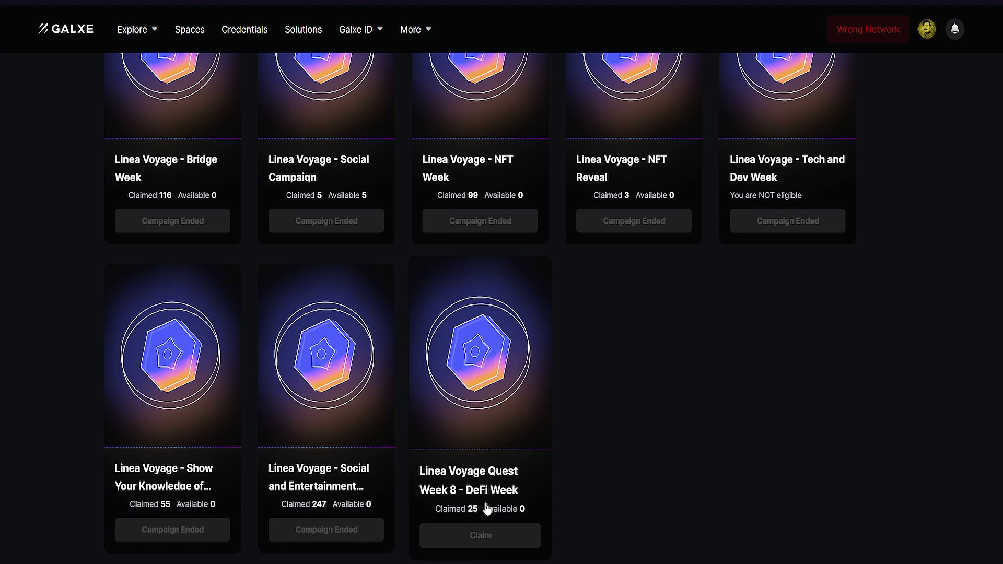
left_click(487, 503)
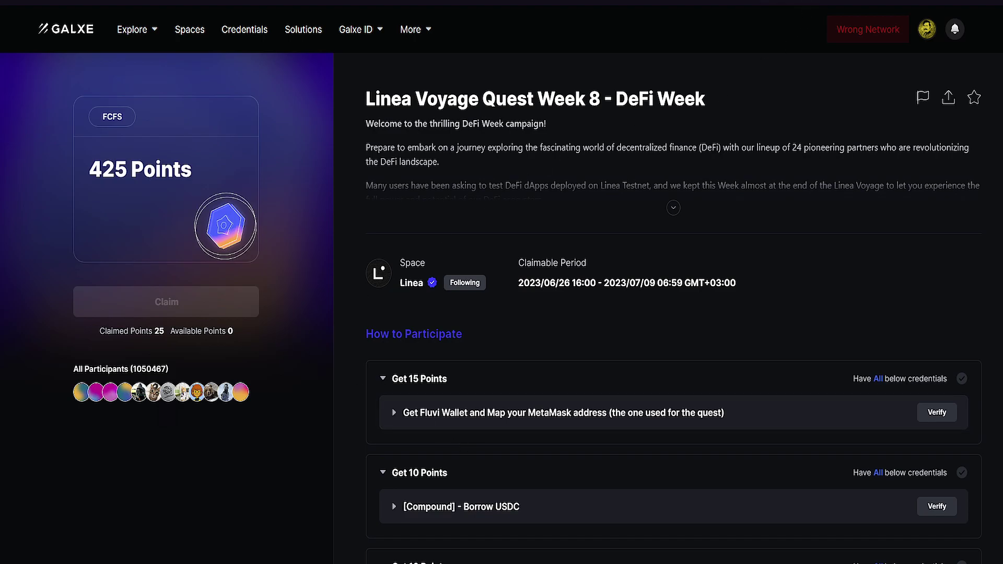
Check the account's balance and recent activity in the MetaMask wallet, and close the wallet.
key("alt+shift+m")
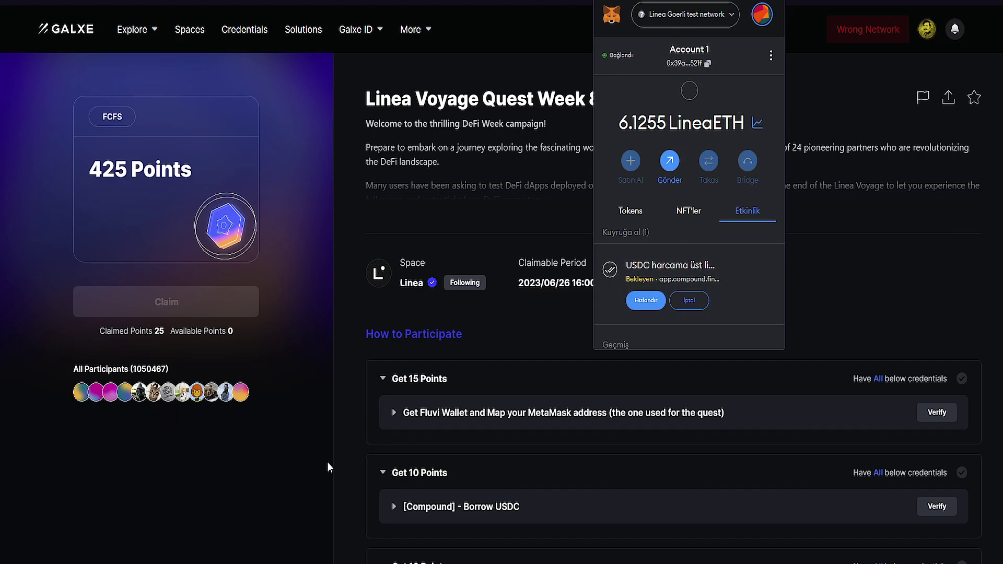
left_click(284, 488)
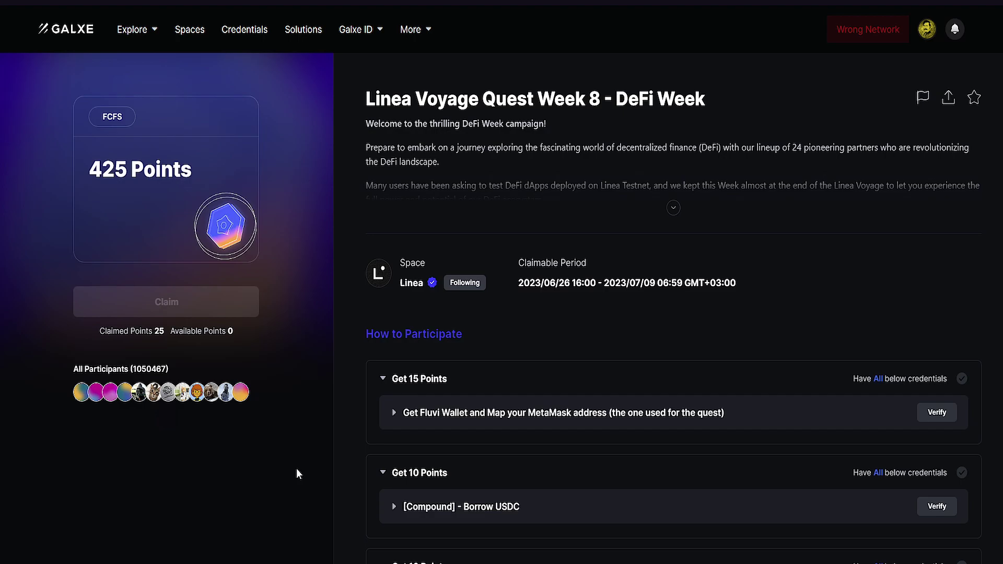
Examine the DeFi Week campaign's full list of tasks, their point values and their completion status.
scroll(340, 360, "down", 2)
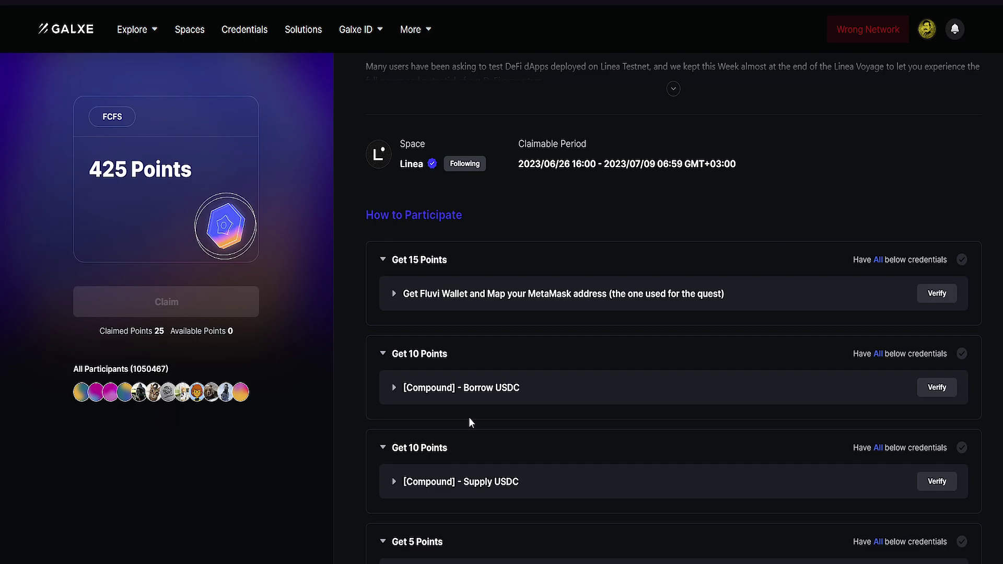
scroll(470, 416, "down", 14)
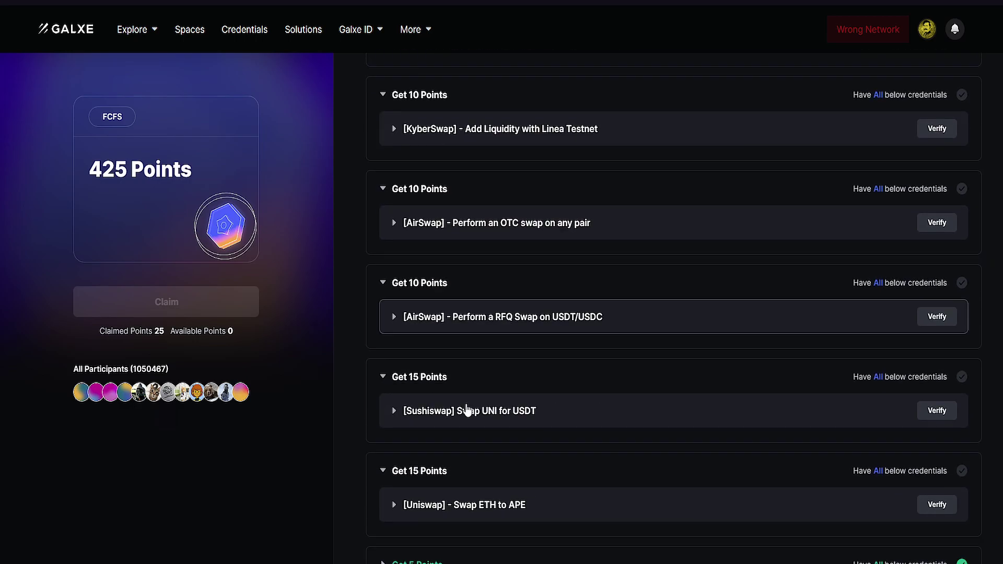
scroll(467, 410, "down", 9)
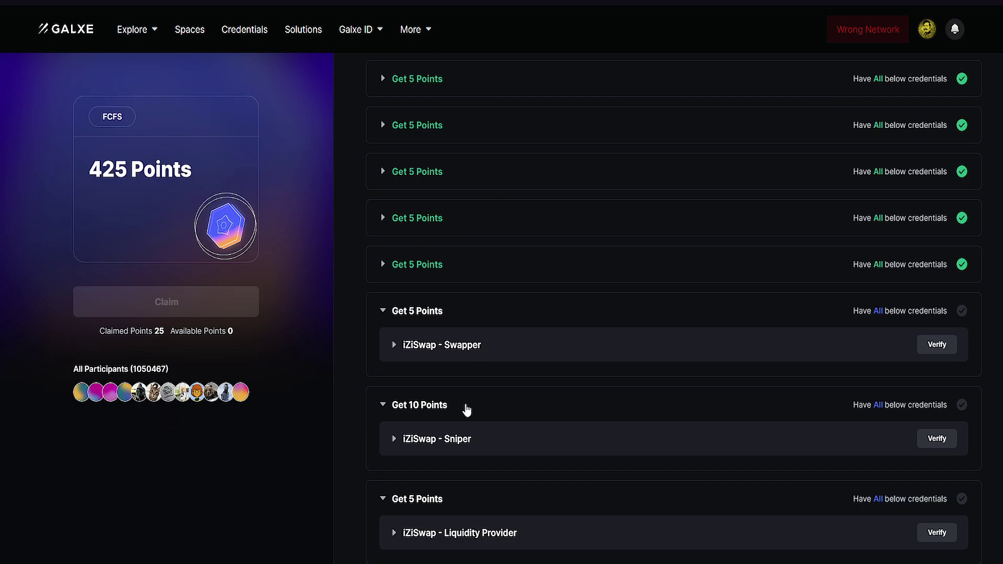
scroll(467, 411, "down", 2)
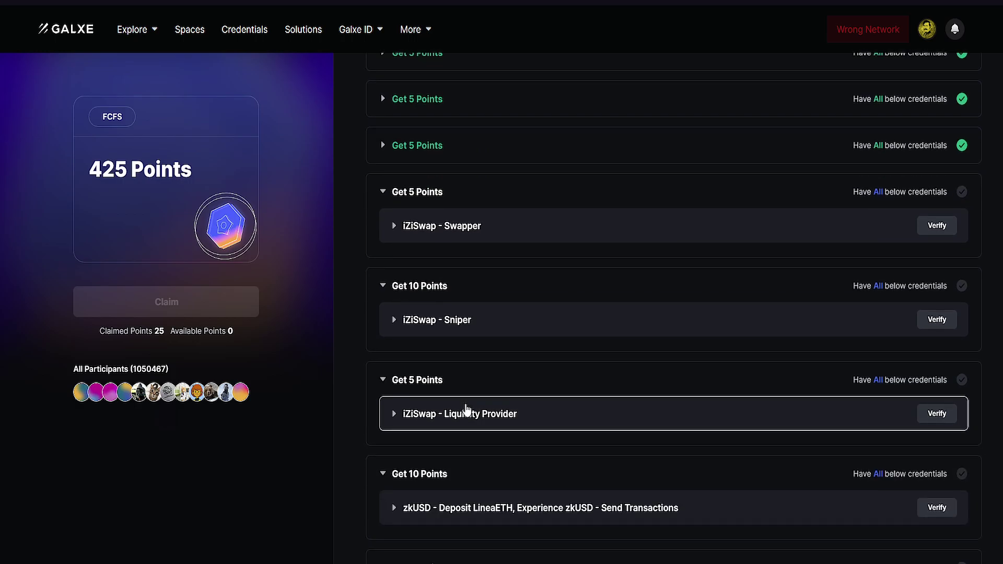
scroll(467, 410, "down", 2)
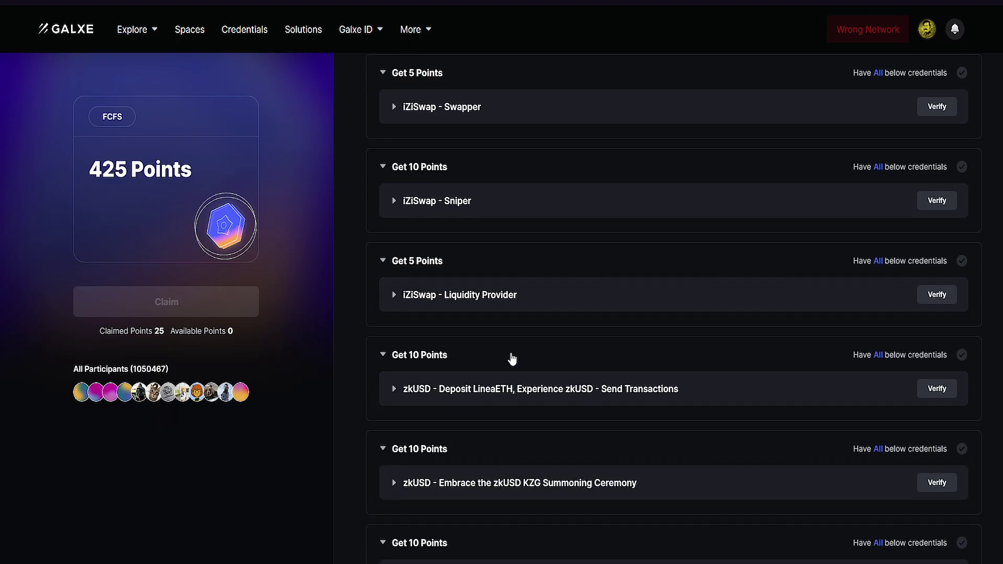
scroll(510, 360, "down", 7)
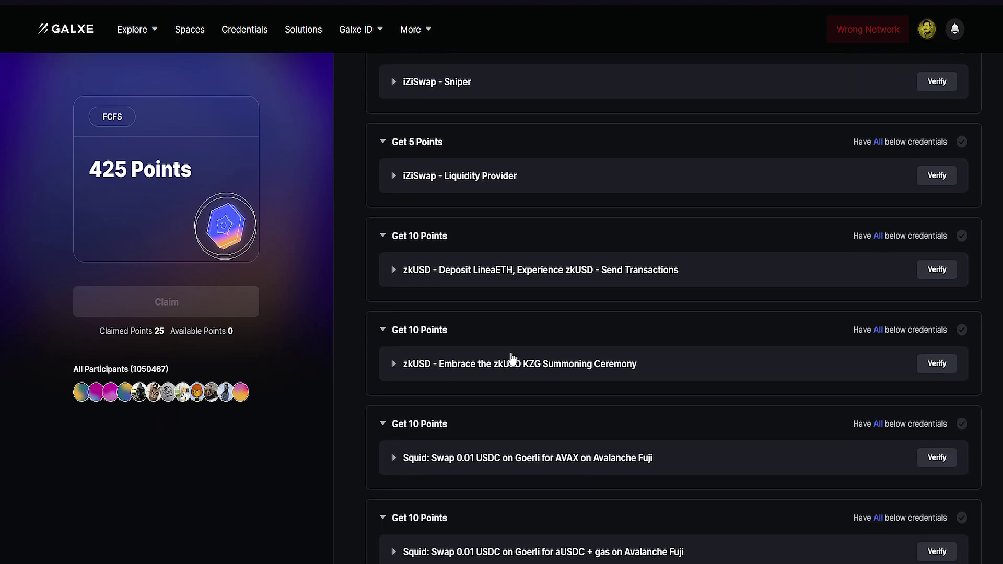
scroll(505, 369, "down", 3)
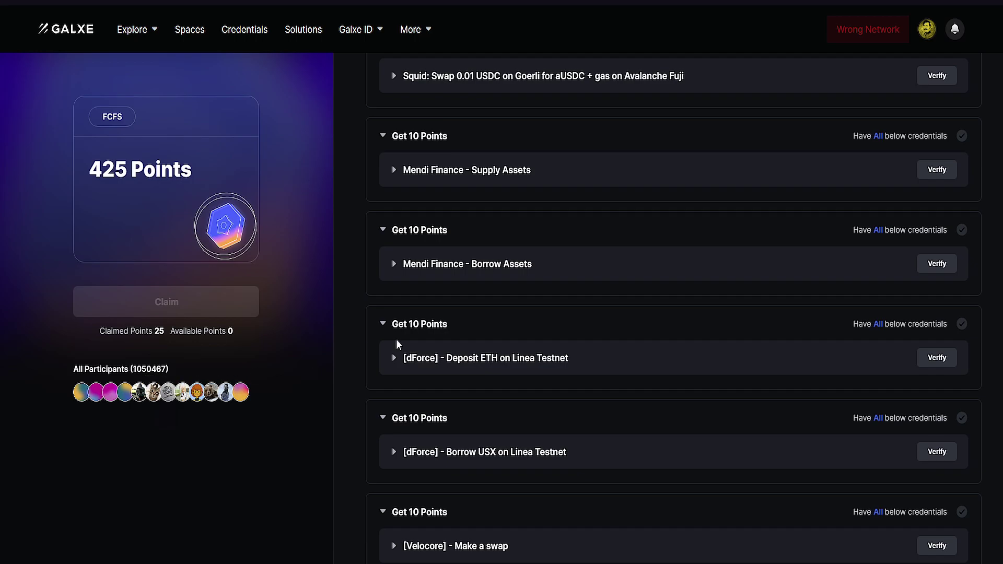
scroll(524, 361, "down", 14)
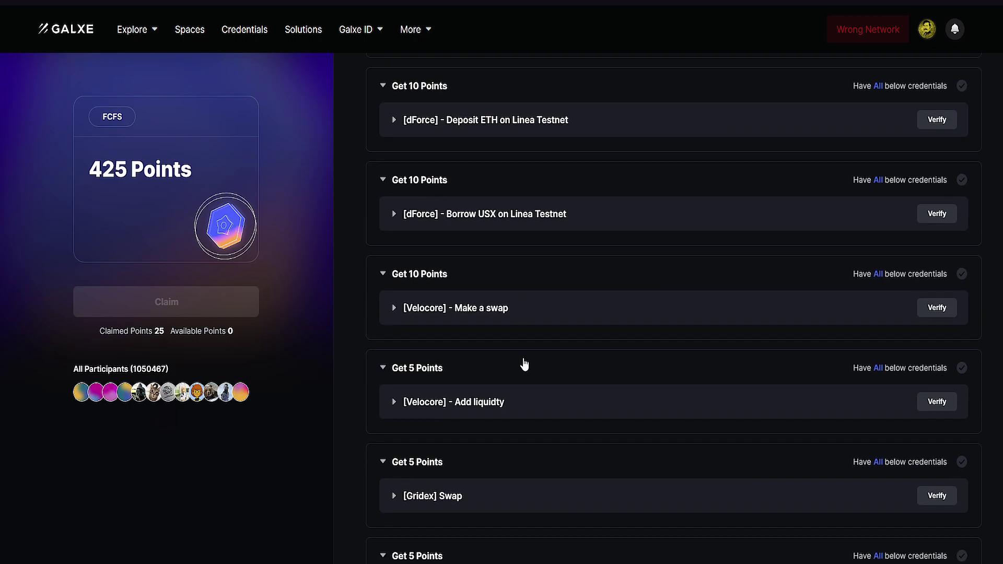
scroll(519, 361, "down", 20)
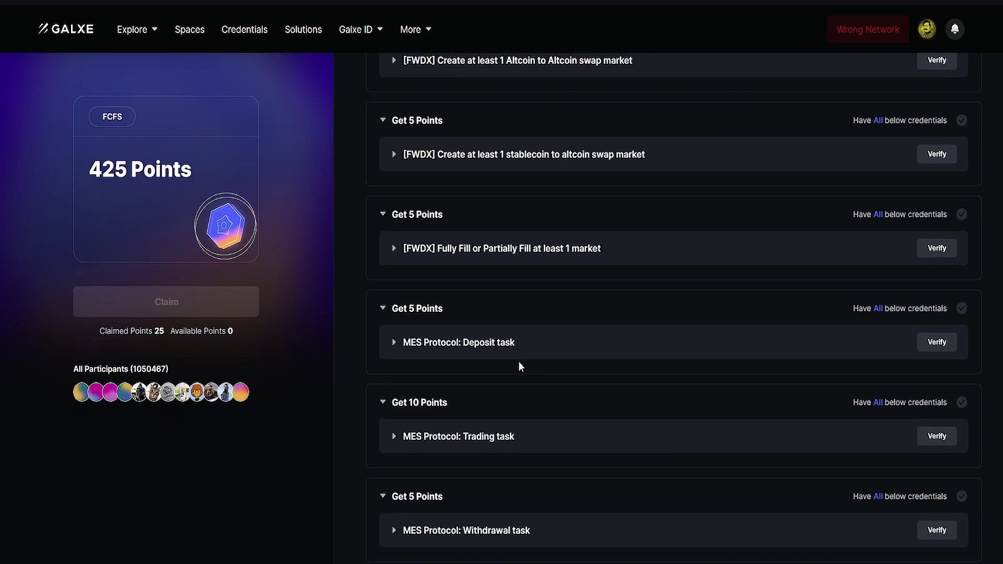
scroll(518, 361, "down", 7)
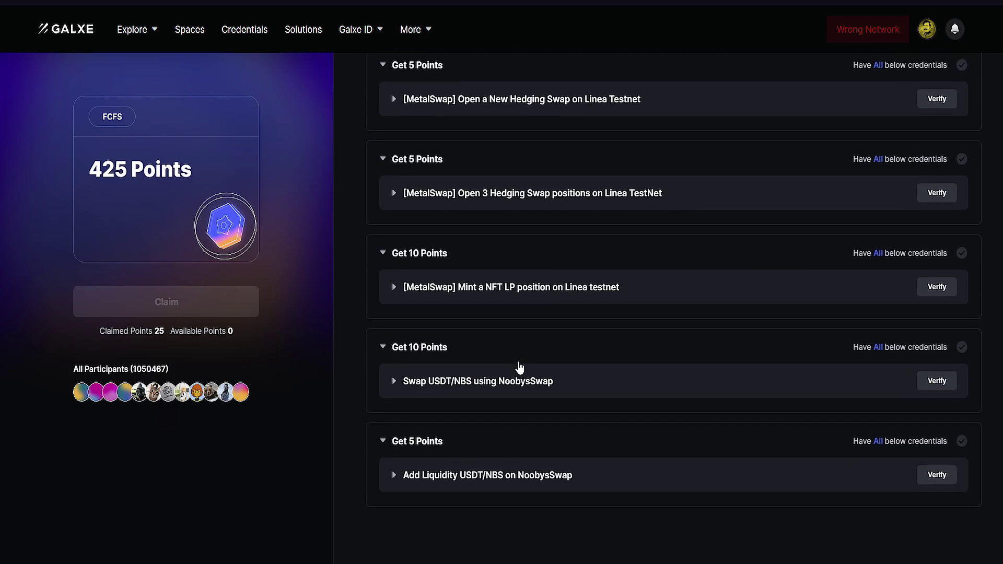
scroll(519, 368, "up", 20)
scroll(520, 368, "down", 10)
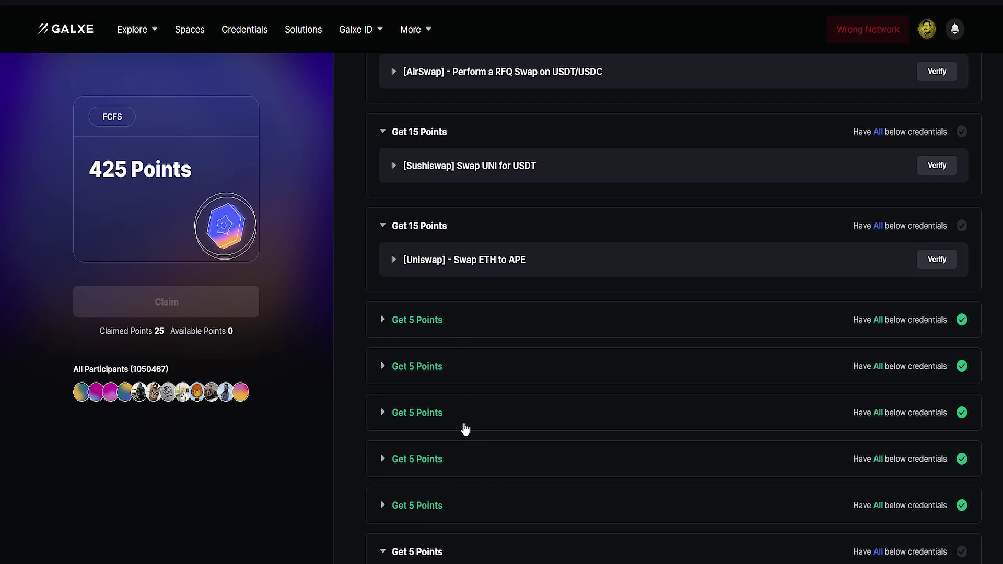
scroll(460, 449, "up", 12)
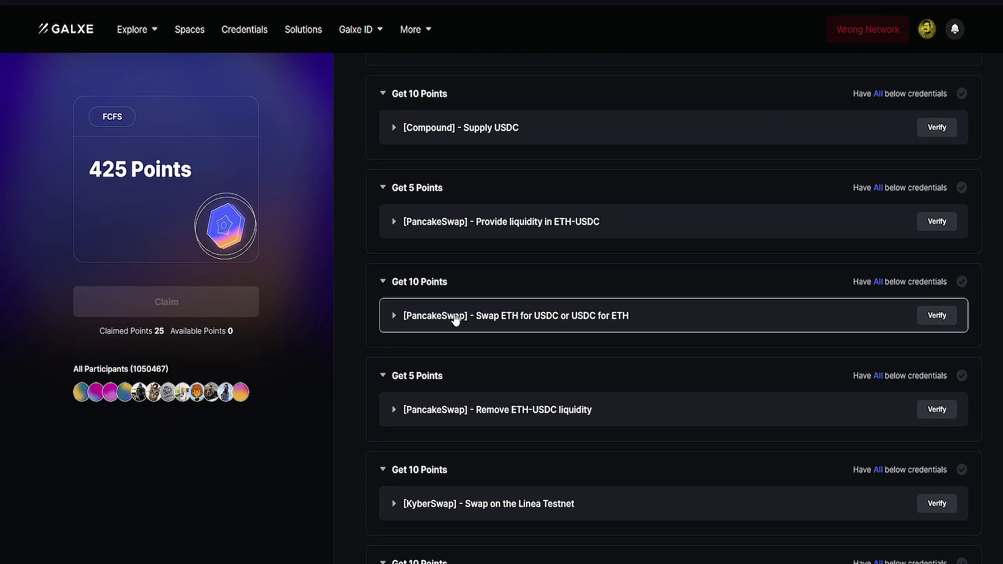
scroll(472, 262, "up", 1)
scroll(473, 267, "up", 8)
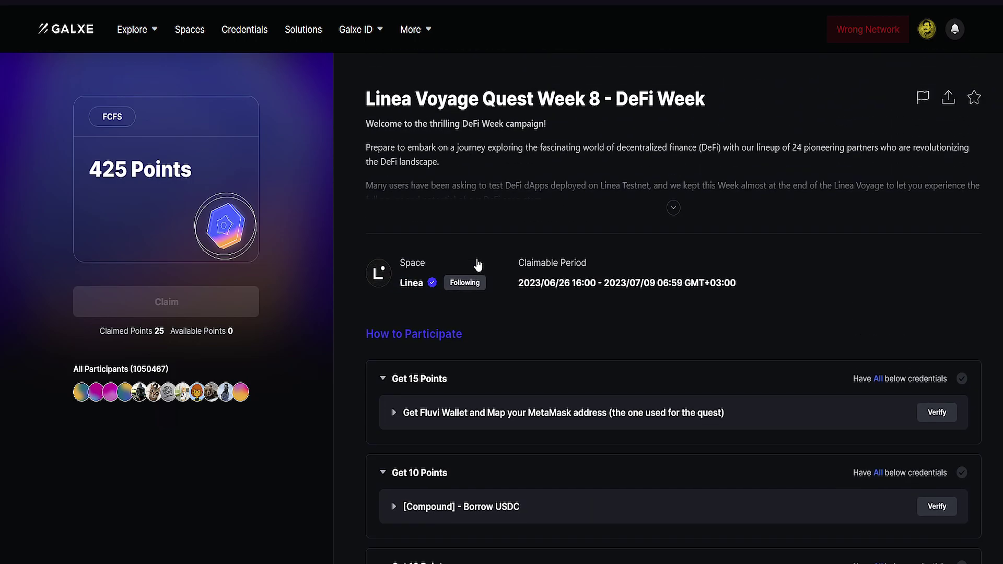
Open the detail page of the [Compound] - Supply USDC task and follow its tutorial link to Google Drive.
scroll(540, 347, "down", 2)
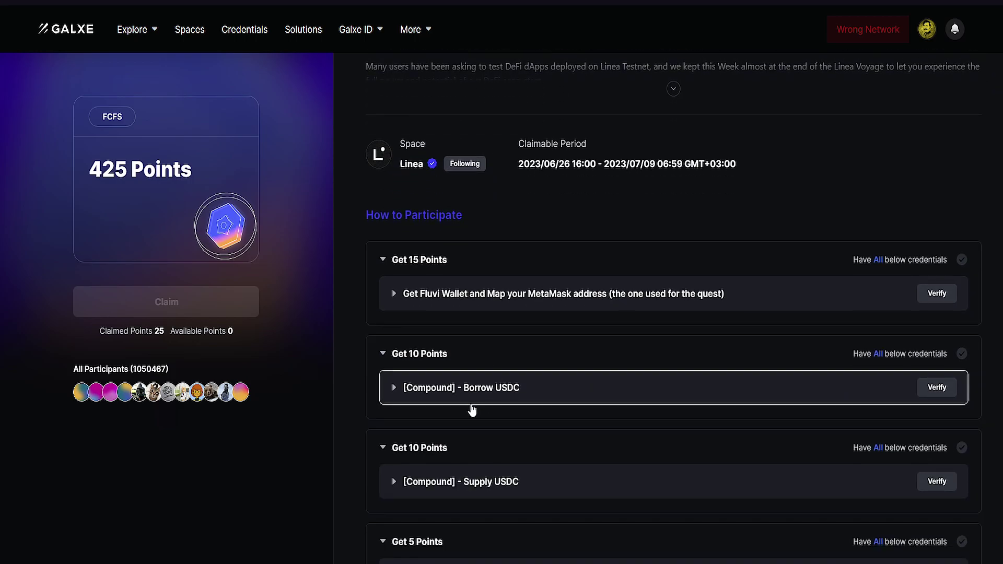
scroll(458, 405, "down", 5)
left_click(500, 243)
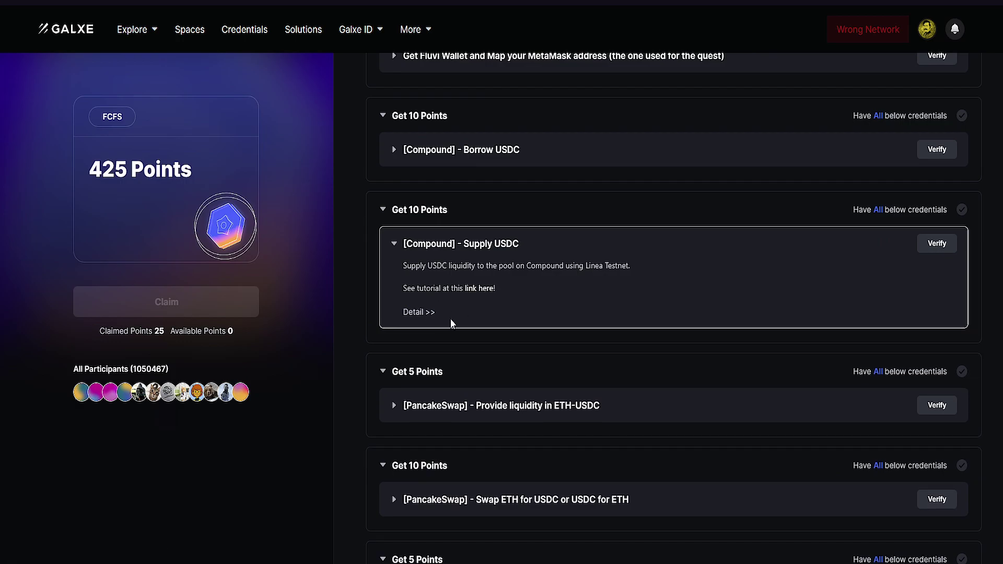
left_click(419, 313)
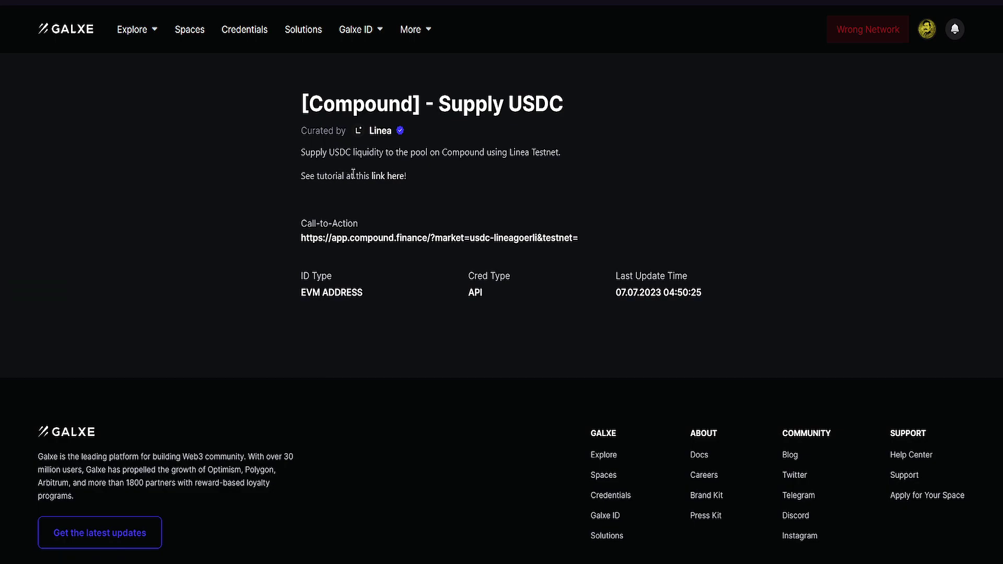
left_click(387, 177)
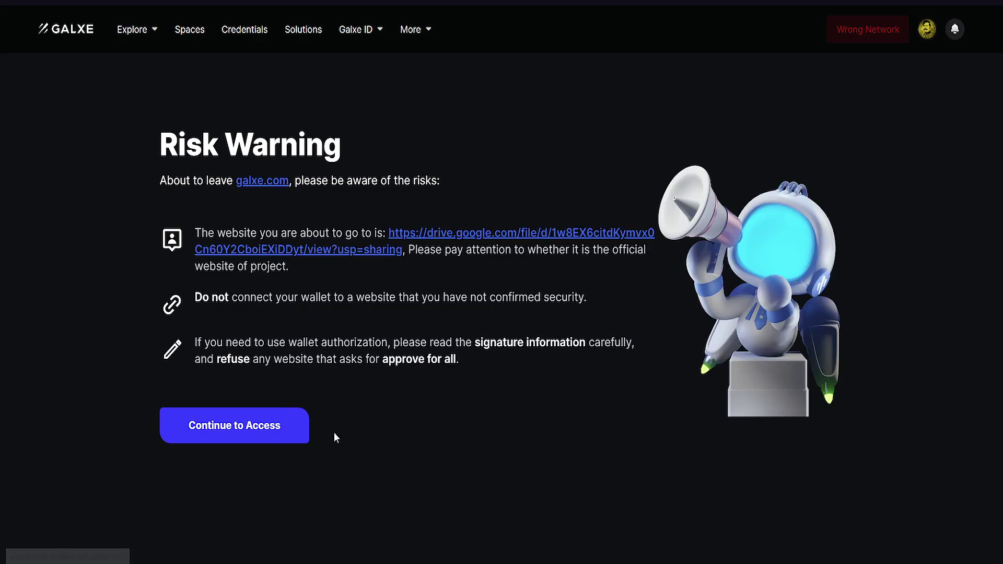
left_click(467, 241)
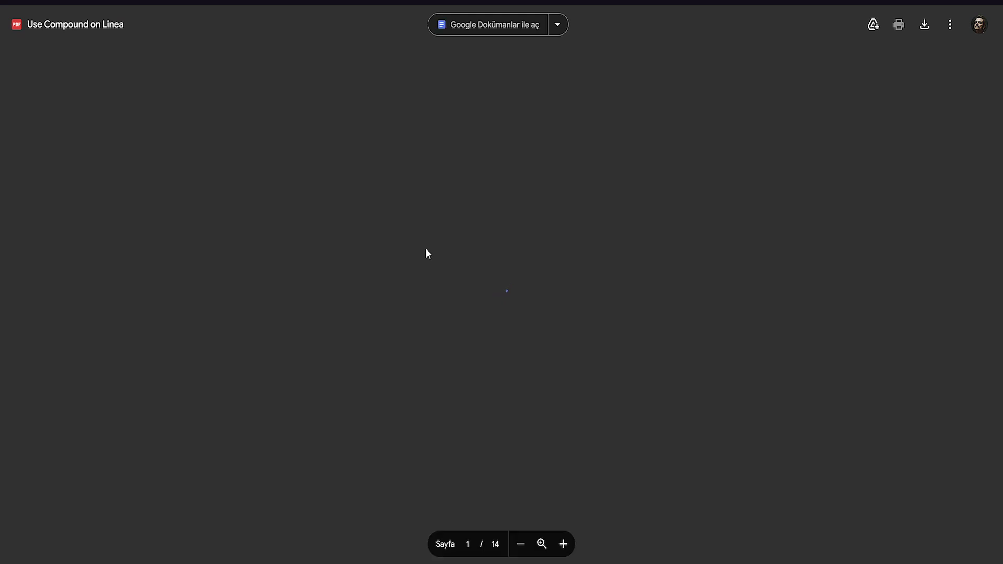
Read the Use Compound on Linea tutorial's instructions on network selection and supplying Ether as collateral.
scroll(426, 252, "down", 10)
scroll(418, 257, "down", 2)
scroll(418, 258, "up", 2)
scroll(466, 228, "down", 6)
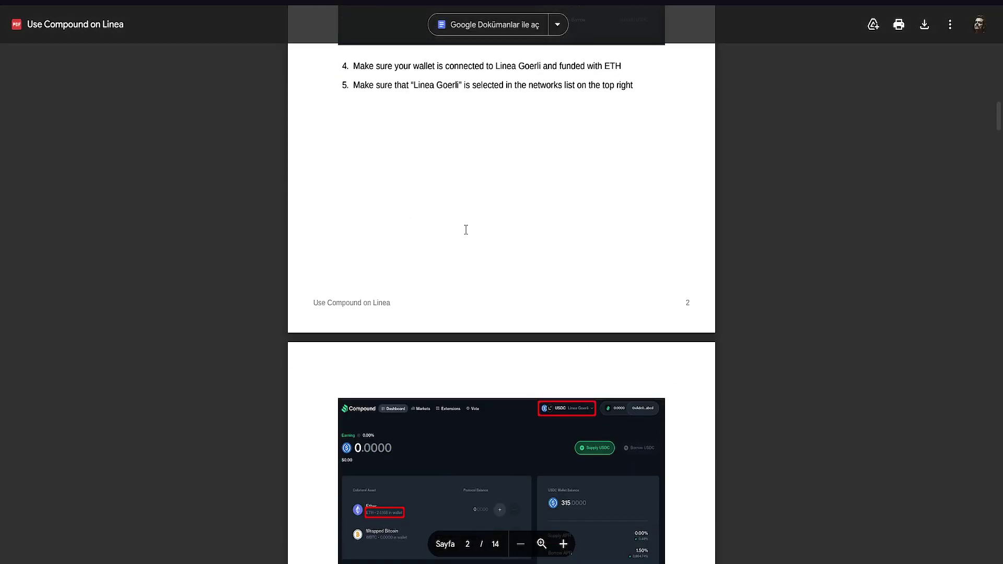
scroll(596, 251, "down", 4)
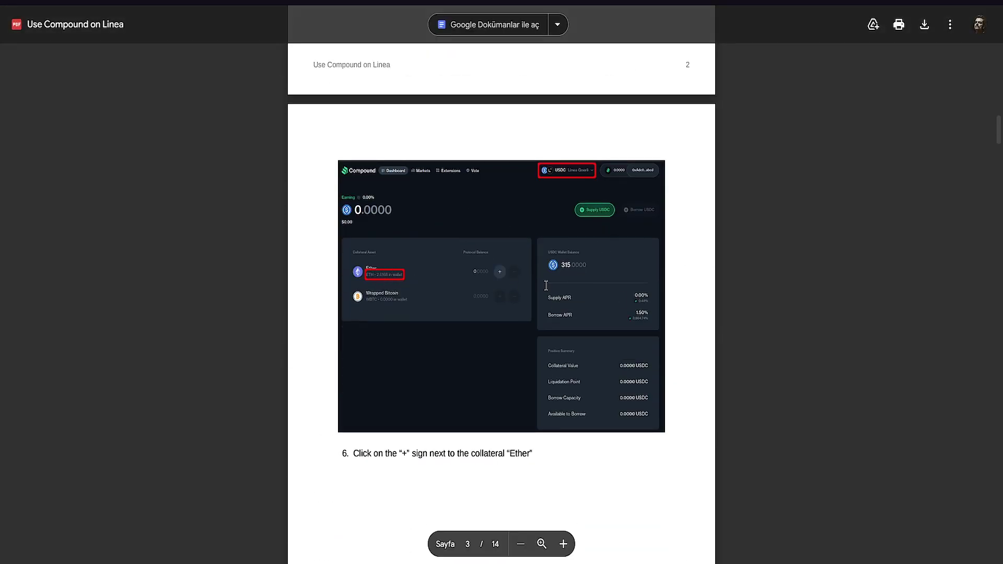
scroll(495, 293, "down", 8)
scroll(410, 393, "down", 4)
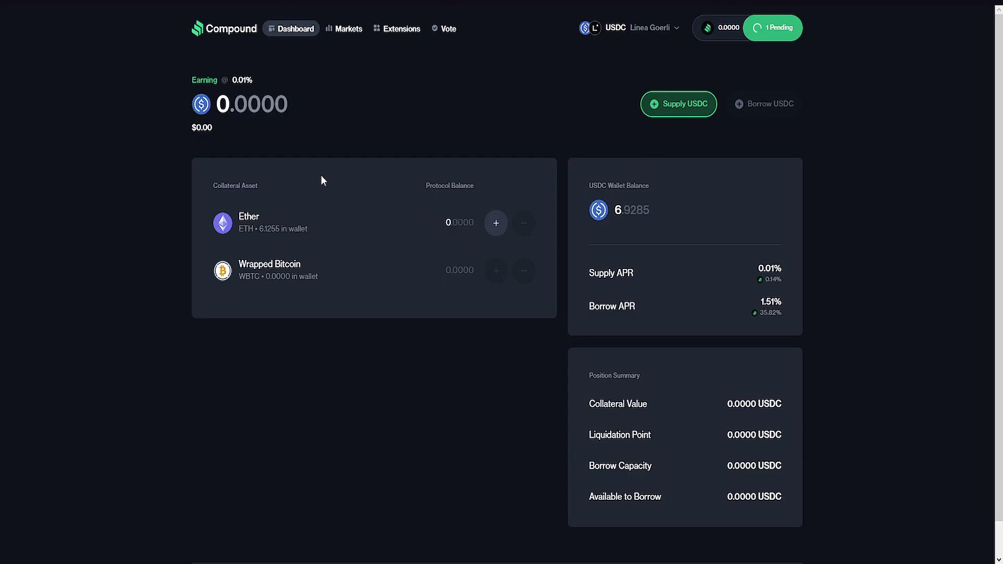
Add a pending action to supply 0.0001 ETH as Ether collateral on Compound.
left_click(495, 223)
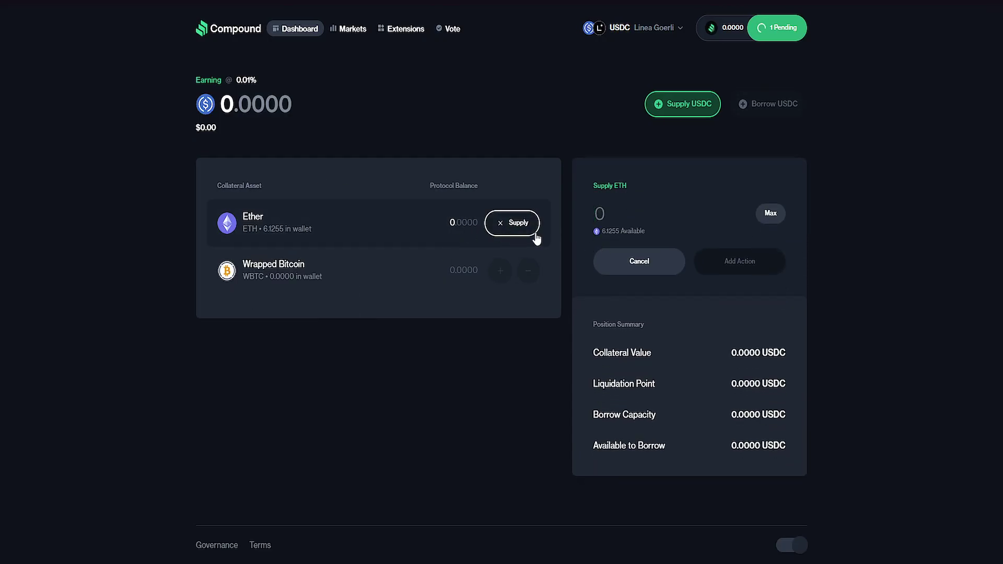
mouse_move(271, 237)
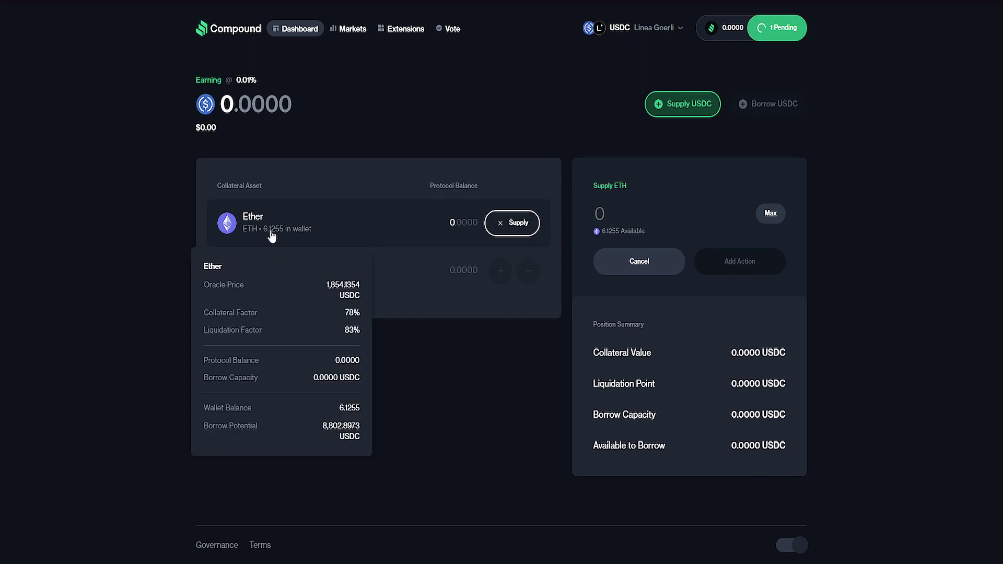
left_click(670, 231)
type("0.0001")
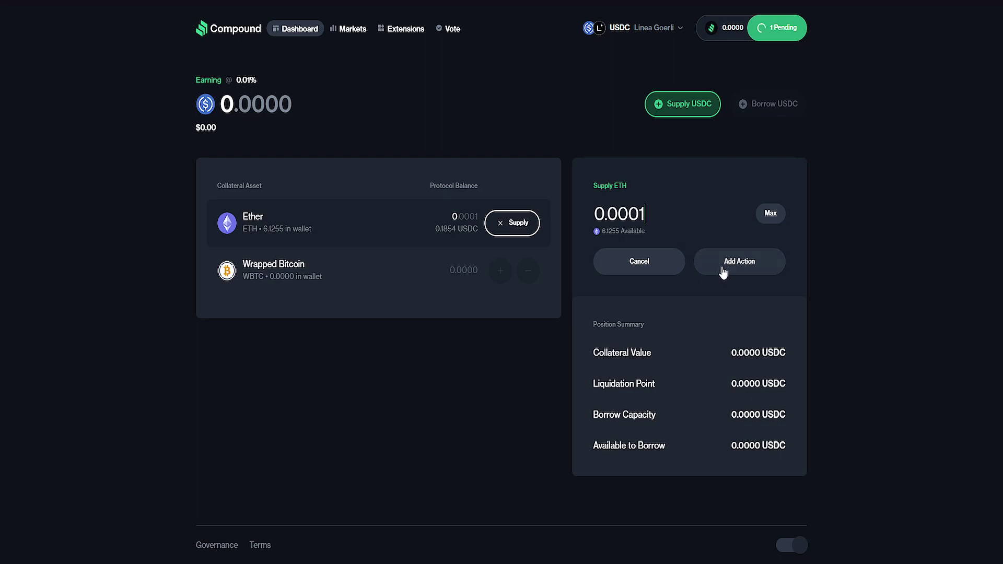
left_click(723, 269)
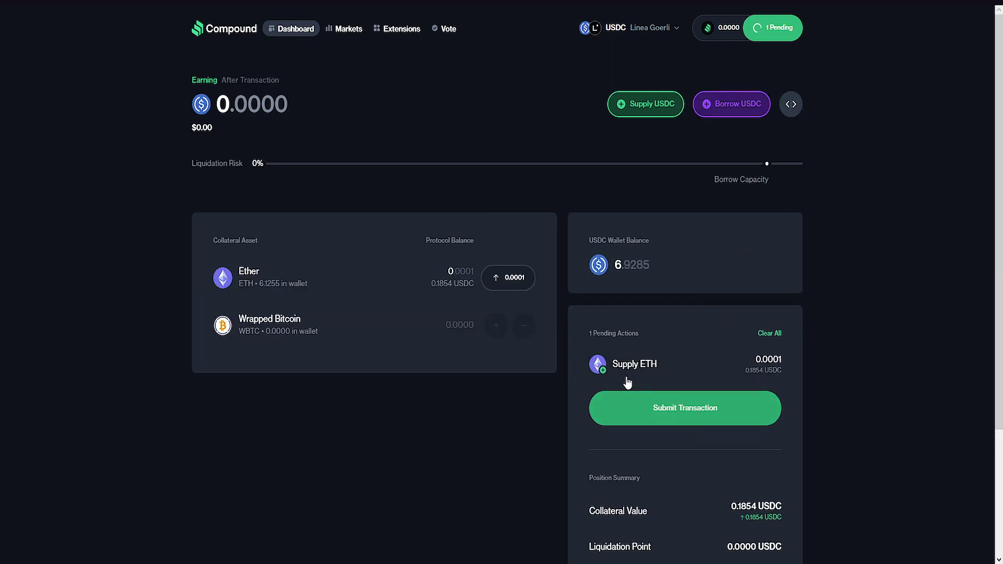
Submit the pending ETH supply transaction, review its estimated gas cost in MetaMask, and reject the request.
left_click(679, 422)
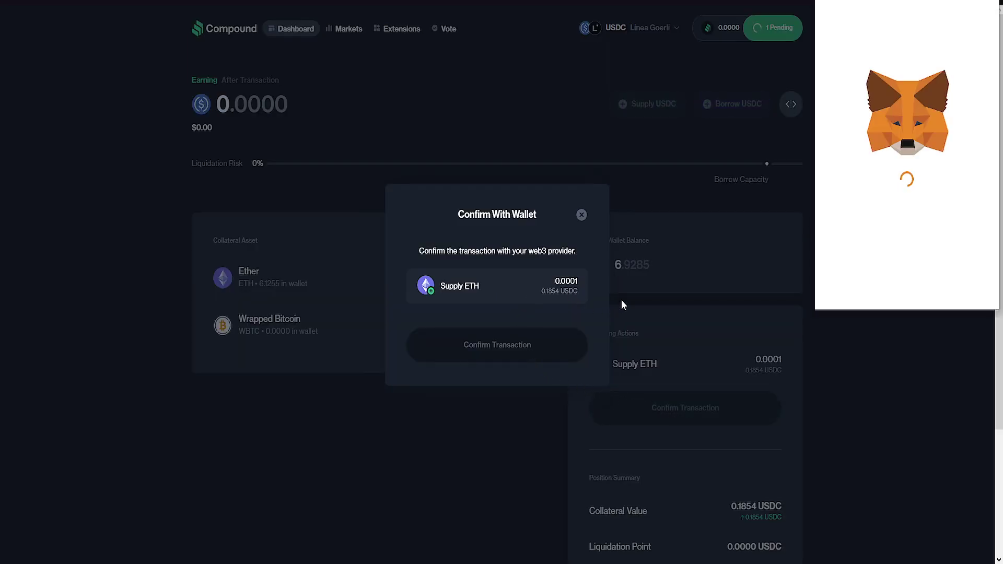
scroll(886, 264, "down", 3)
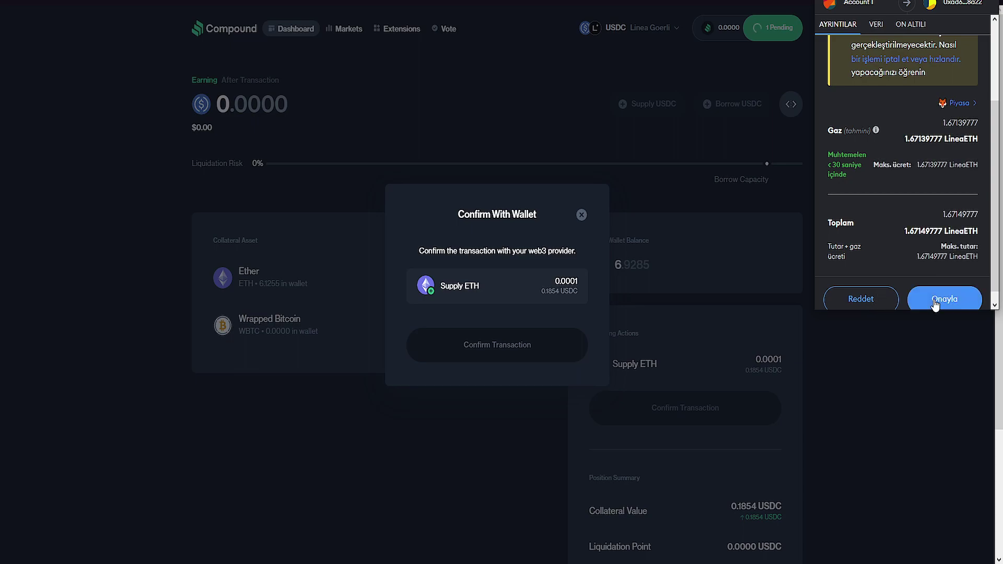
left_click(880, 306)
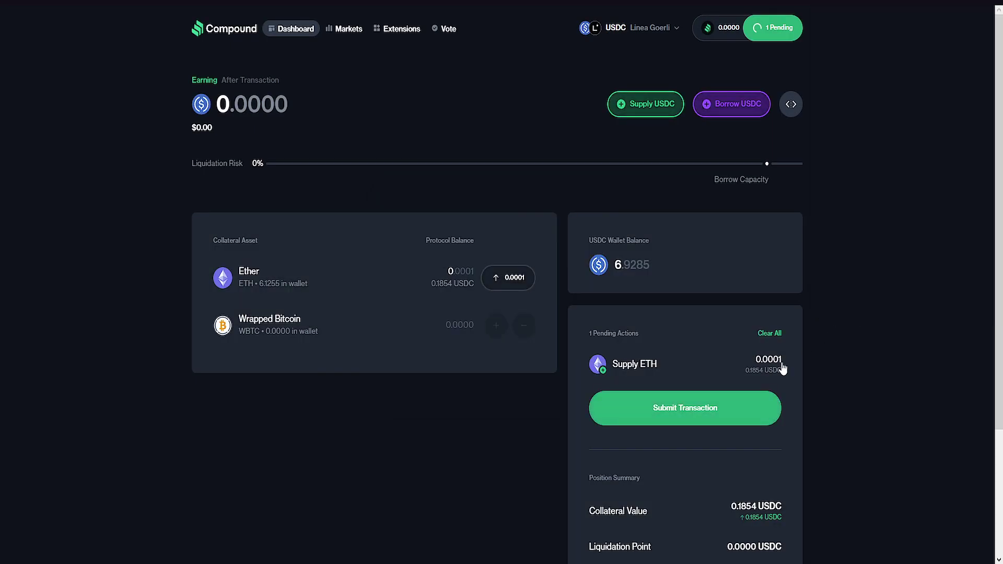
Start a USDC supply on Compound and set the amount to 1 USDC.
left_click(648, 110)
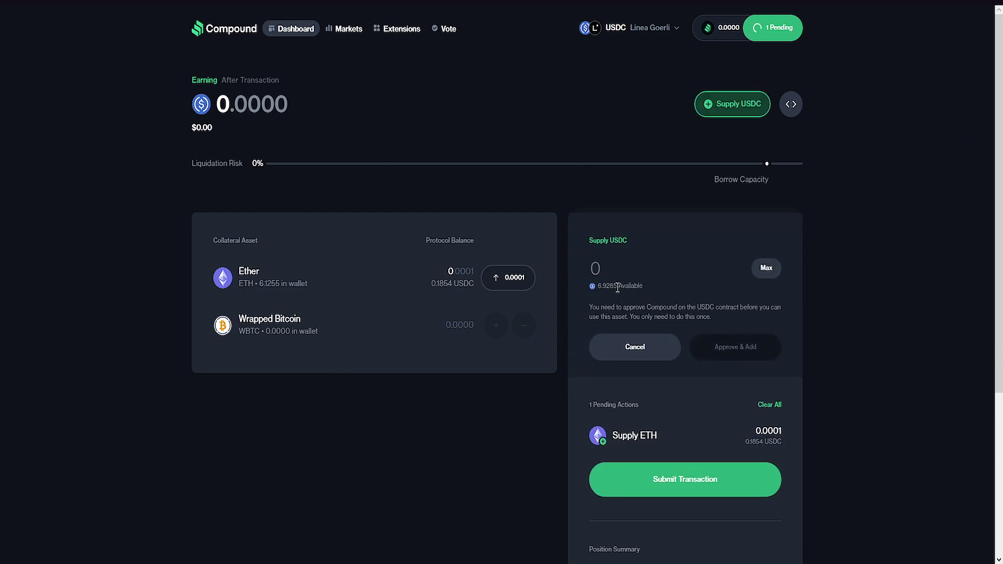
type("1")
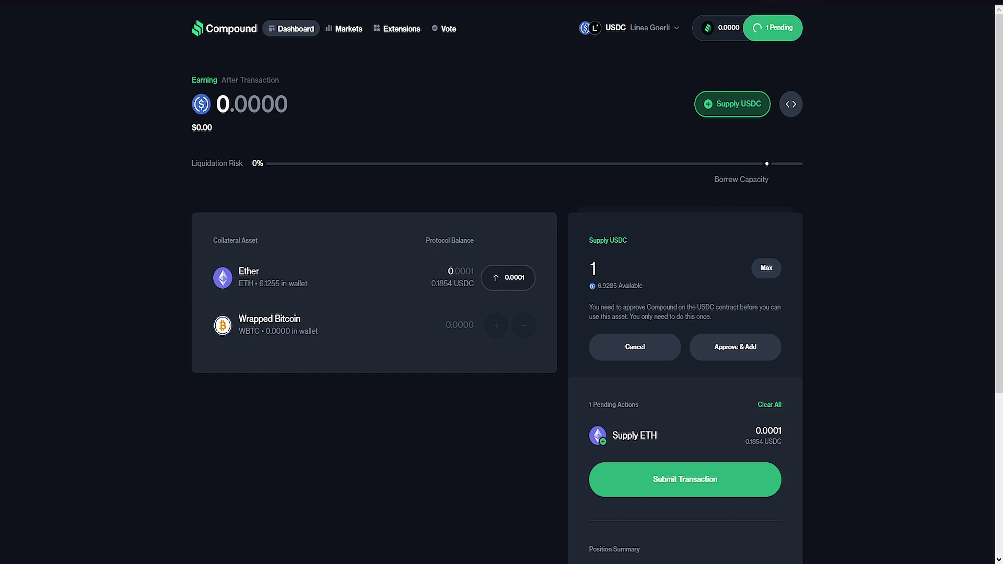
Check the pending USDC spending cap transaction and its cancellation gas fee in MetaMask, and dismiss the cancellation without sending it.
left_click(777, 40)
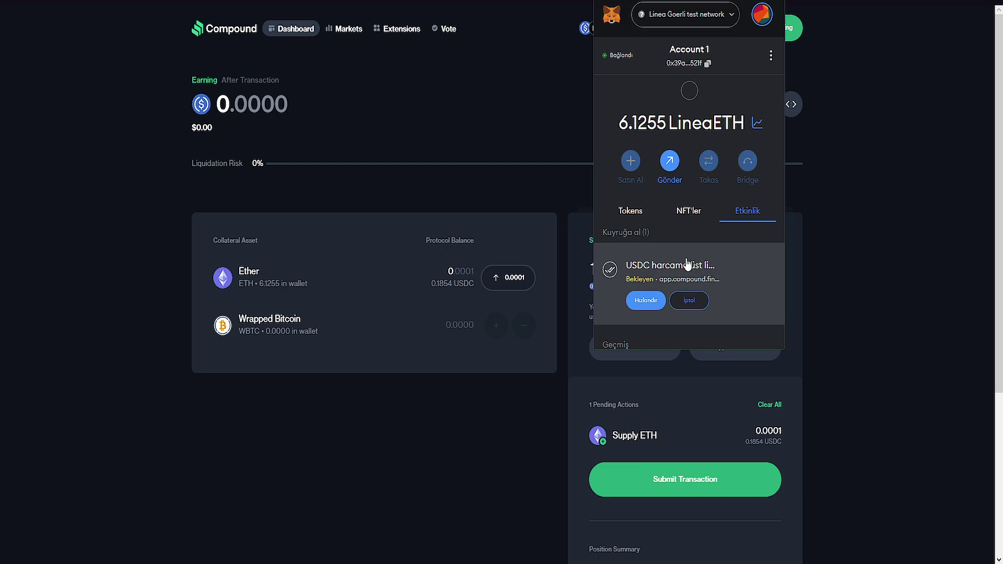
scroll(662, 275, "down", 2)
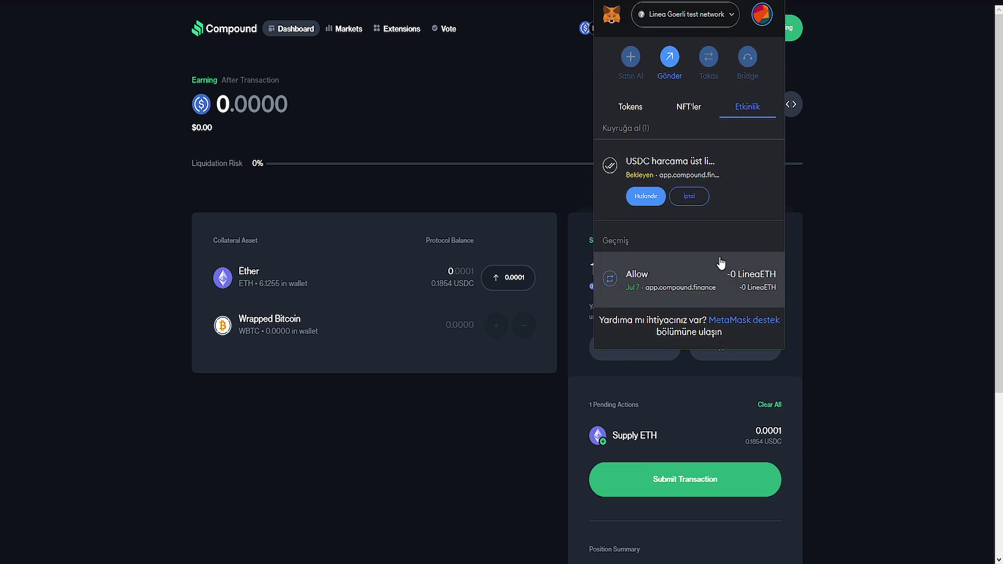
left_click(756, 191)
scroll(707, 284, "down", 1)
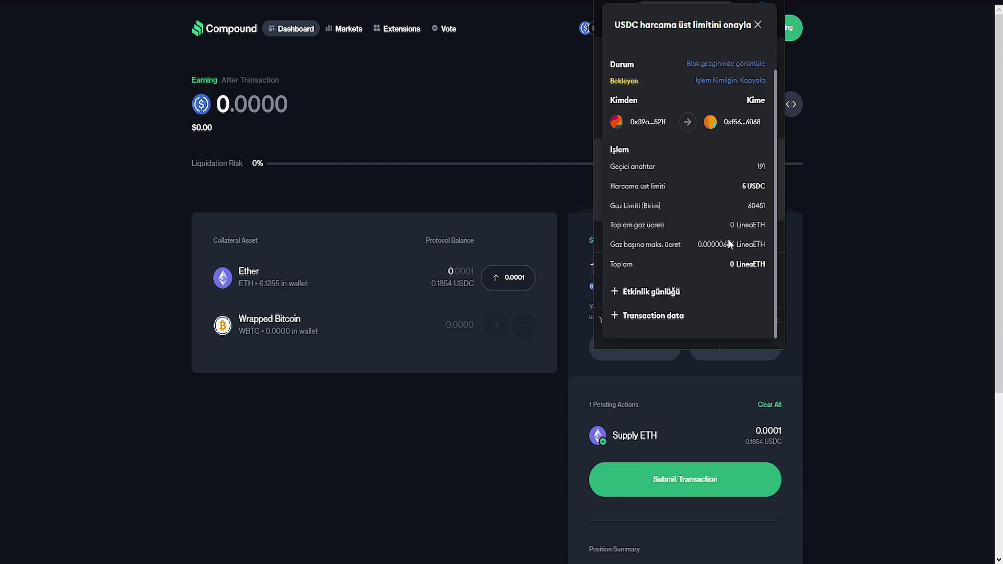
scroll(629, 78, "up", 1)
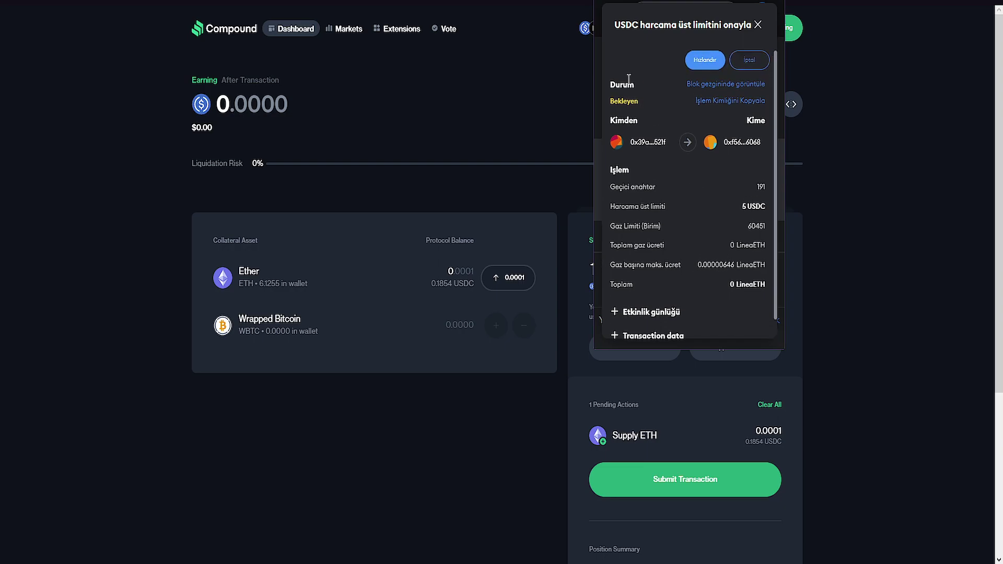
left_click(748, 61)
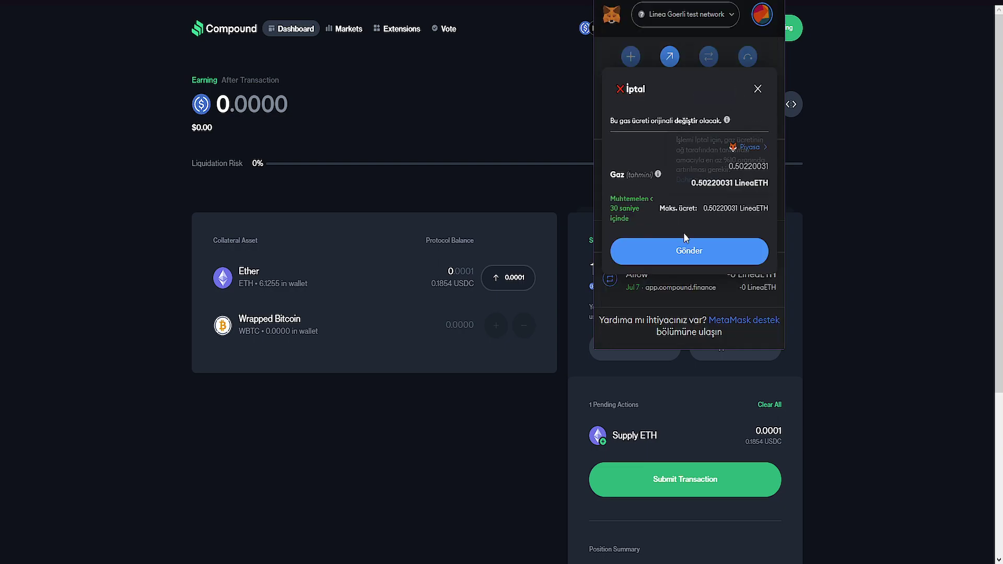
left_click(758, 88)
Inspect the gas fees and total cost of the wallet's Allow transaction, close its details, and view the token balances.
left_click(689, 284)
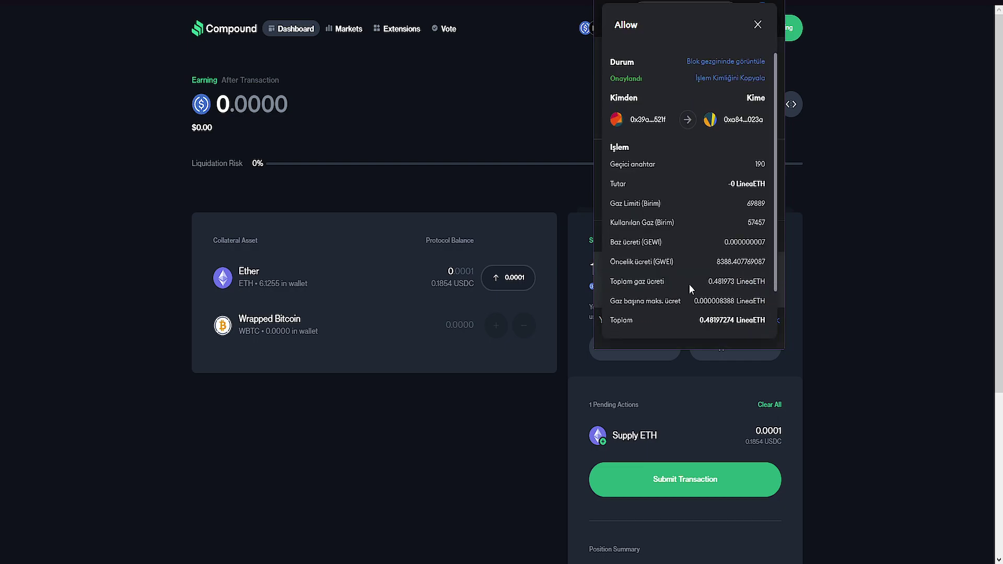
scroll(676, 248, "down", 3)
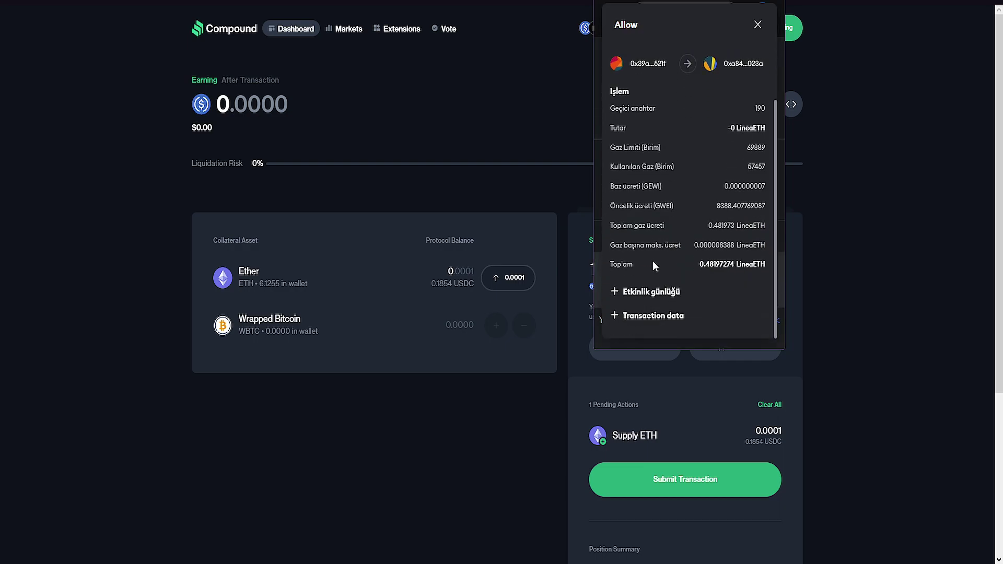
left_click_drag(701, 263, 732, 265)
left_click(724, 271)
left_click(732, 265)
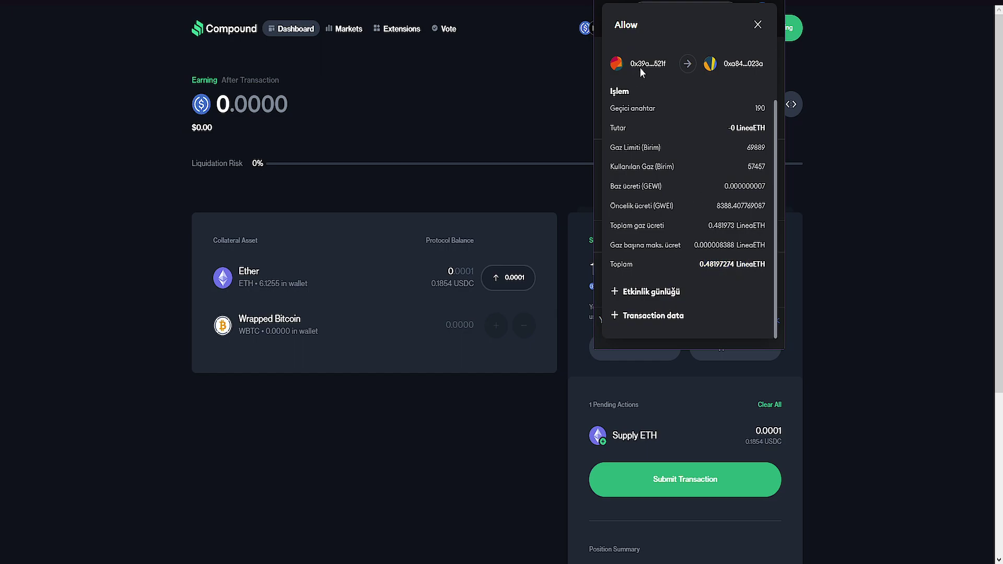
left_click(757, 26)
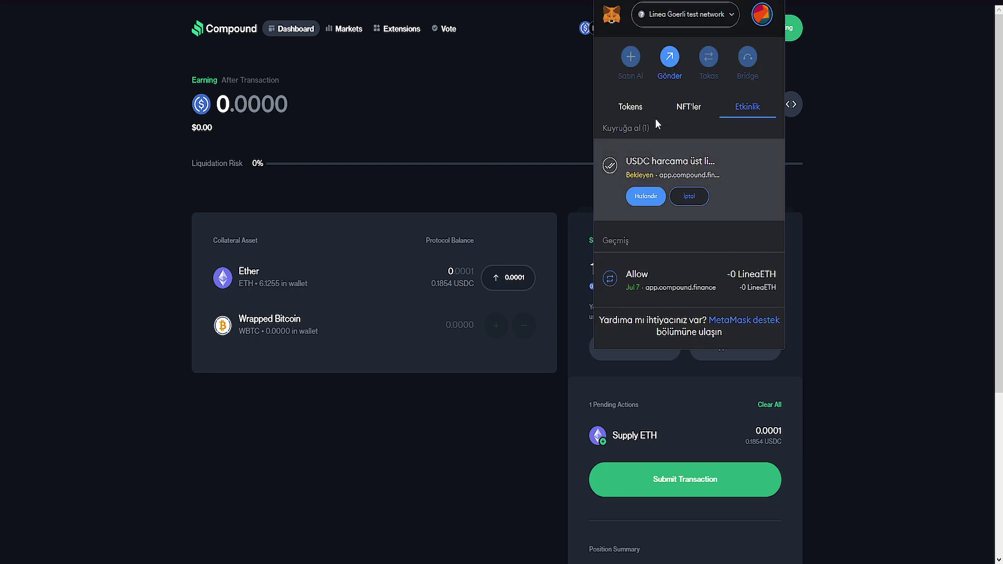
left_click(630, 106)
scroll(677, 155, "up", 2)
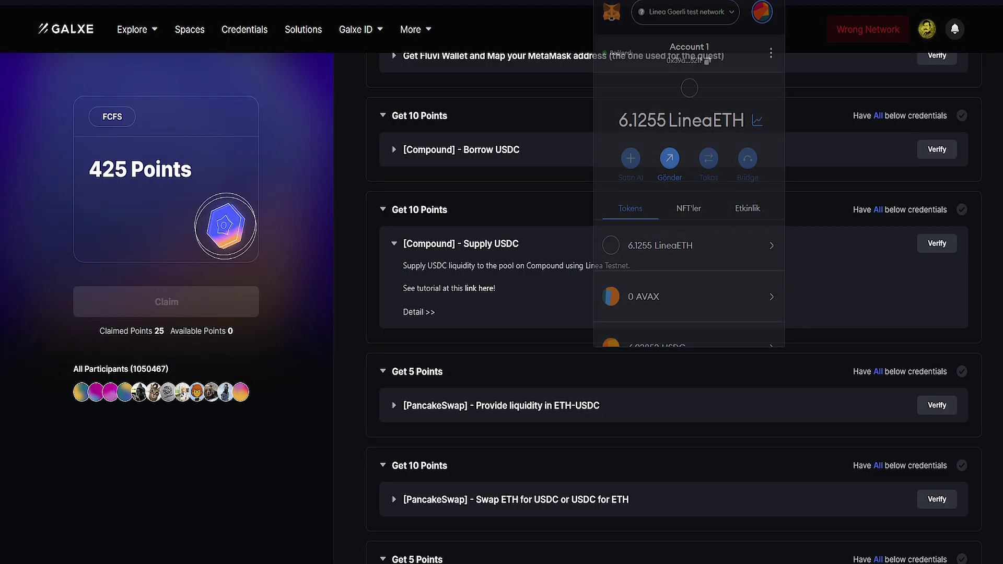
Expand the [PancakeSwap] - Provide liquidity in ETH-USDC task on Galxe and examine its description and tutorial link.
scroll(529, 300, "down", 2)
scroll(486, 361, "up", 2)
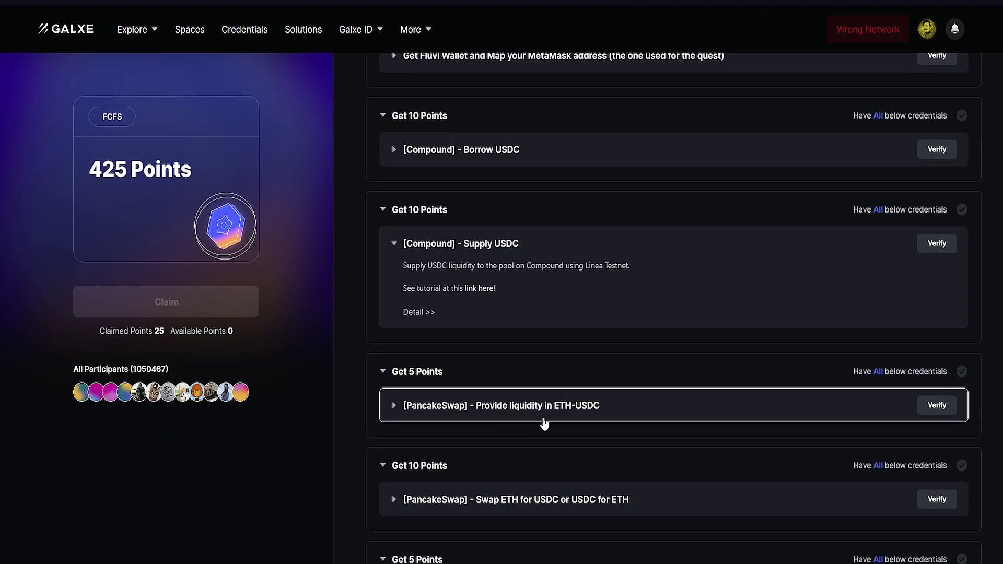
left_click(601, 419)
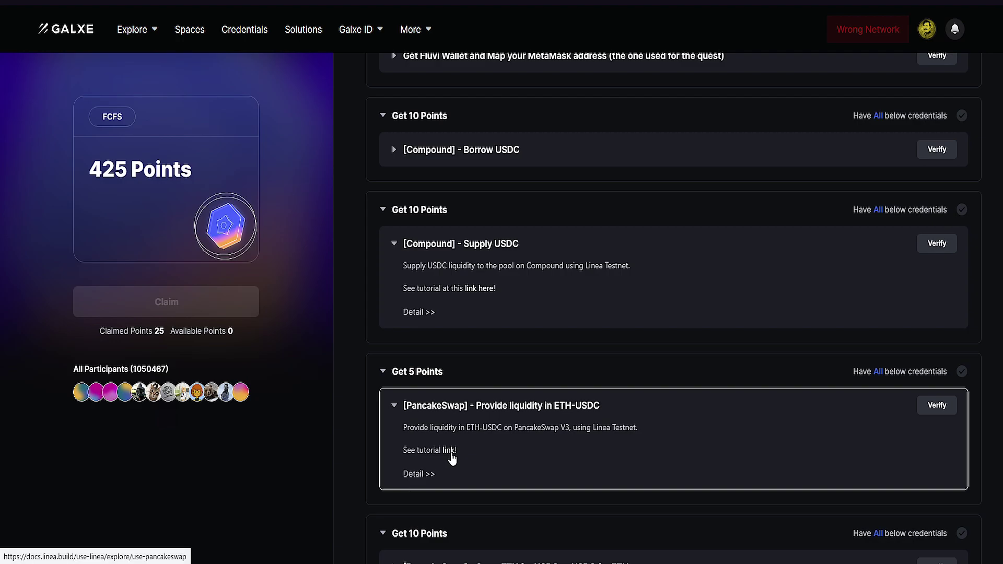
scroll(462, 421, "down", 2)
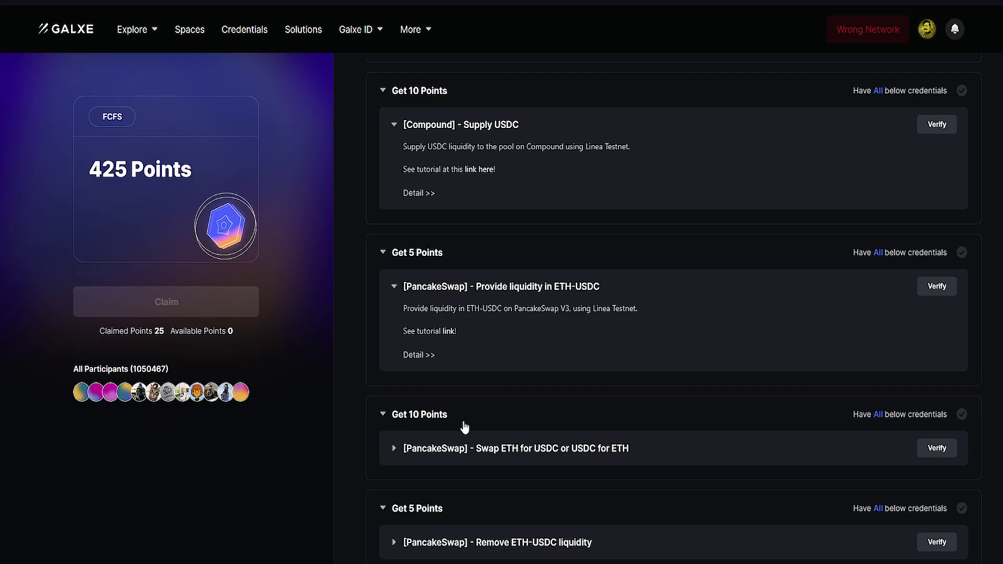
Check the DeFi Week campaign's claimable period and expand the [Compound] - Borrow USDC task to read its description.
scroll(465, 427, "up", 10)
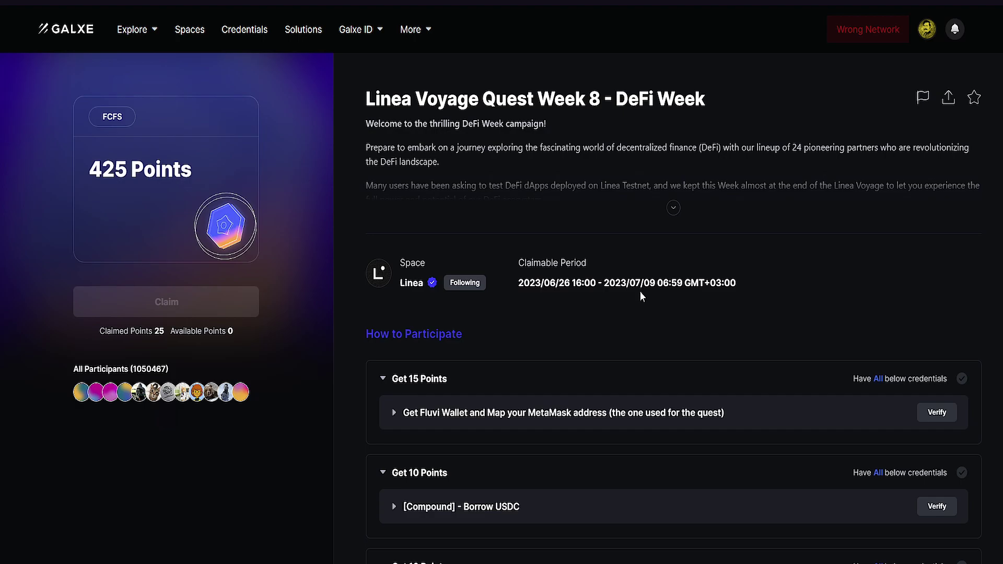
scroll(511, 416, "down", 2)
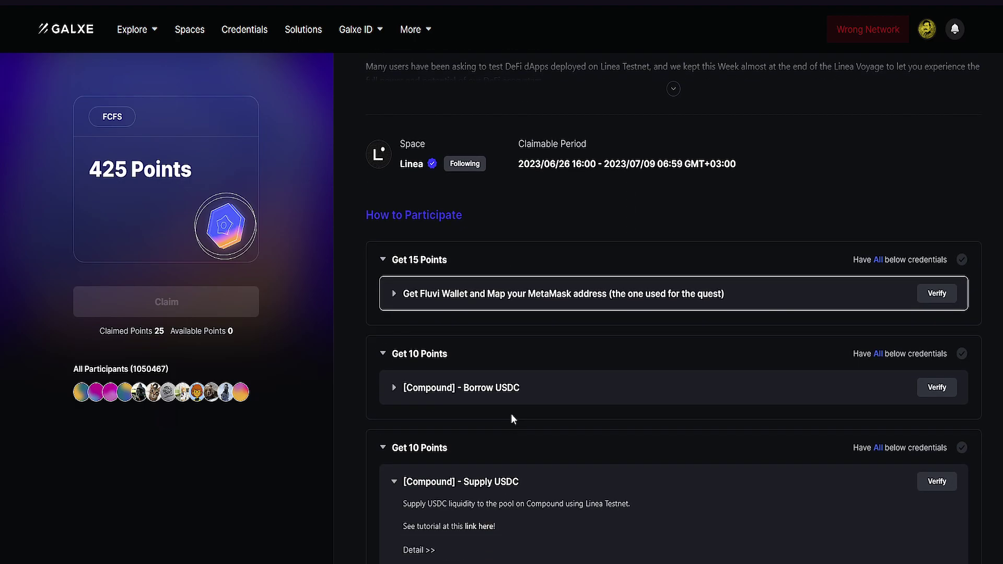
left_click(497, 398)
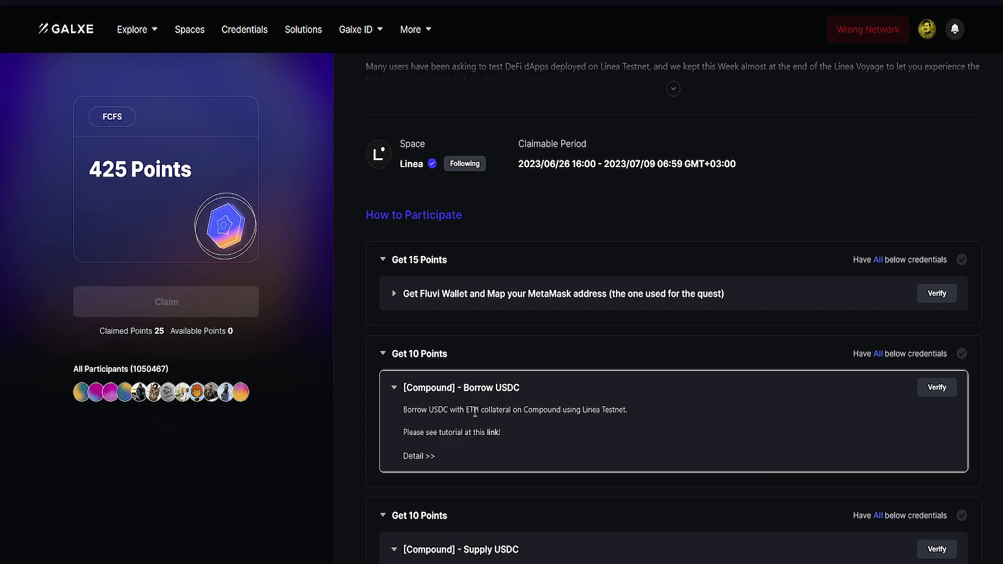
Open the Linea Voyage overview page on Galxe and approve the Ethereum sign-in request in MetaMask.
left_click(392, 289)
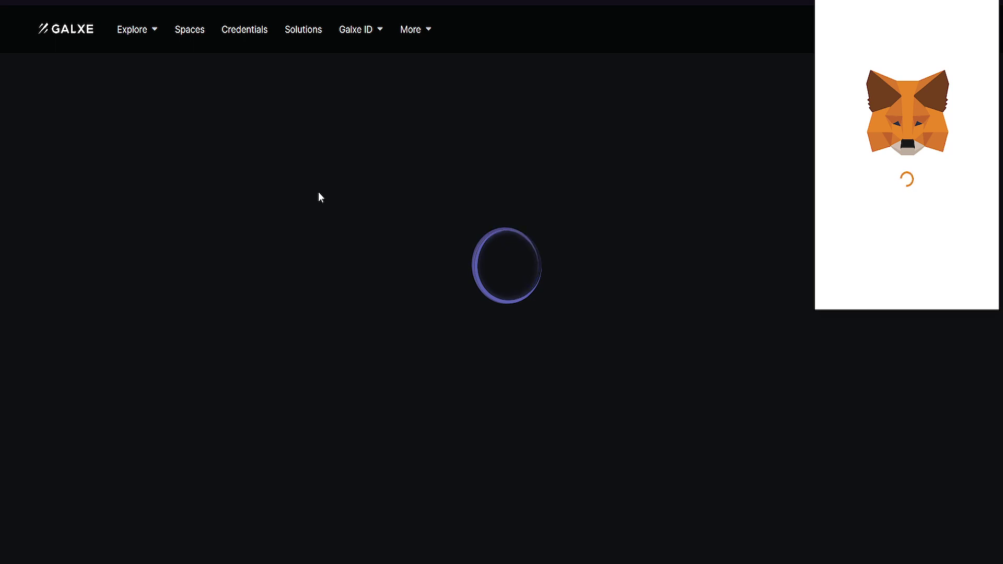
scroll(879, 264, "down", 2)
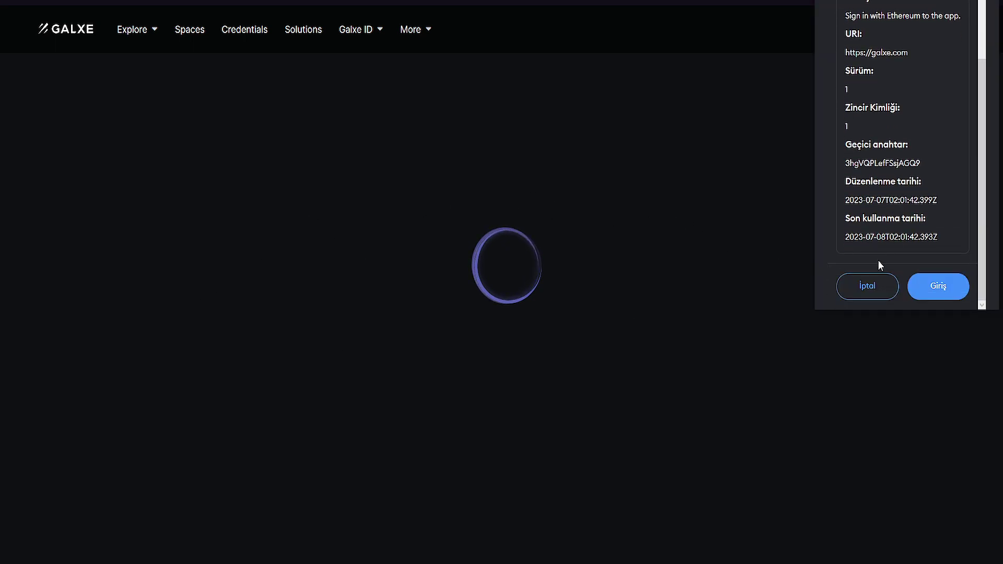
left_click(933, 288)
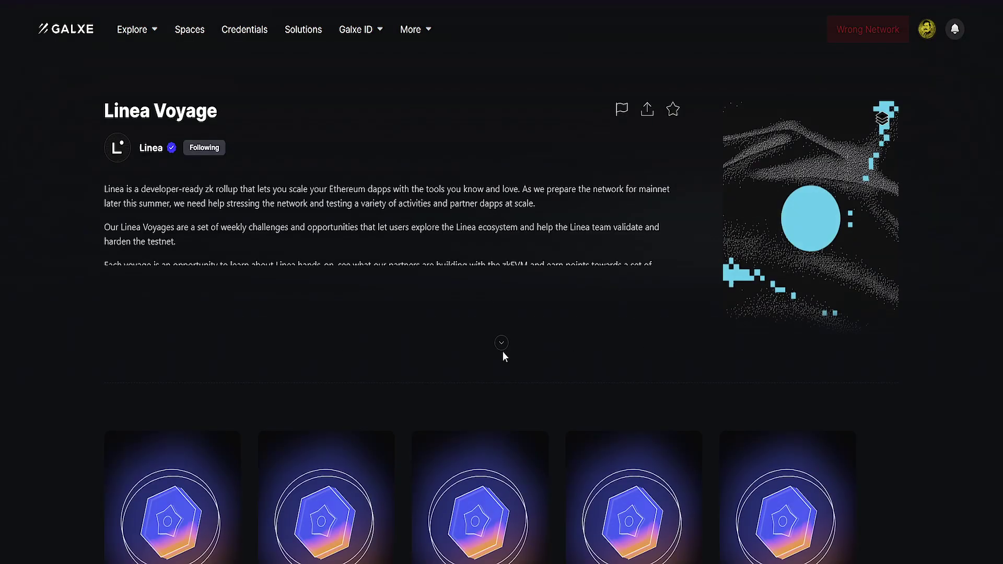
Examine the claimed and available points of each Linea Voyage campaign, including Week 8 - DeFi Week.
scroll(502, 356, "down", 8)
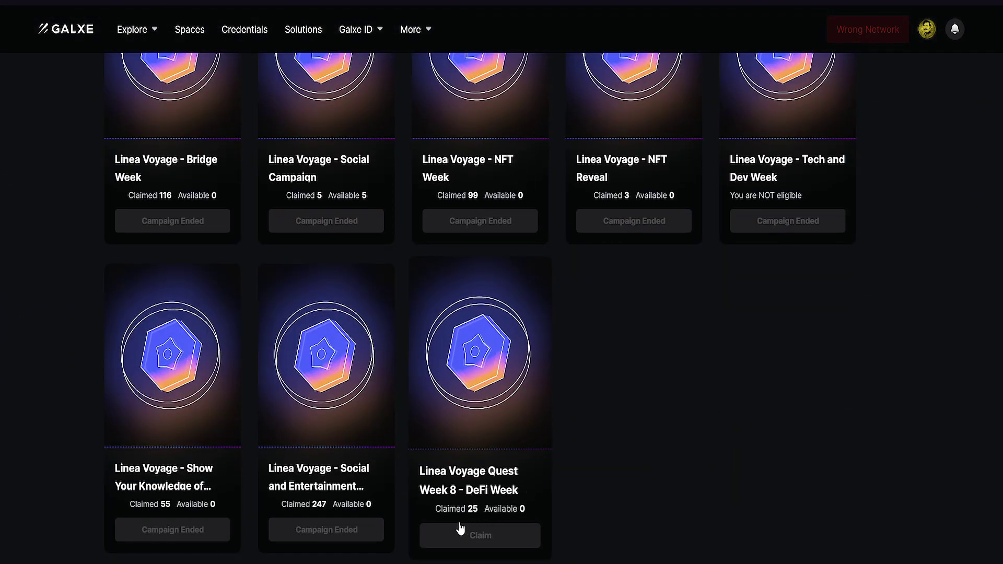
scroll(530, 477, "down", 1)
scroll(530, 477, "down", 1)
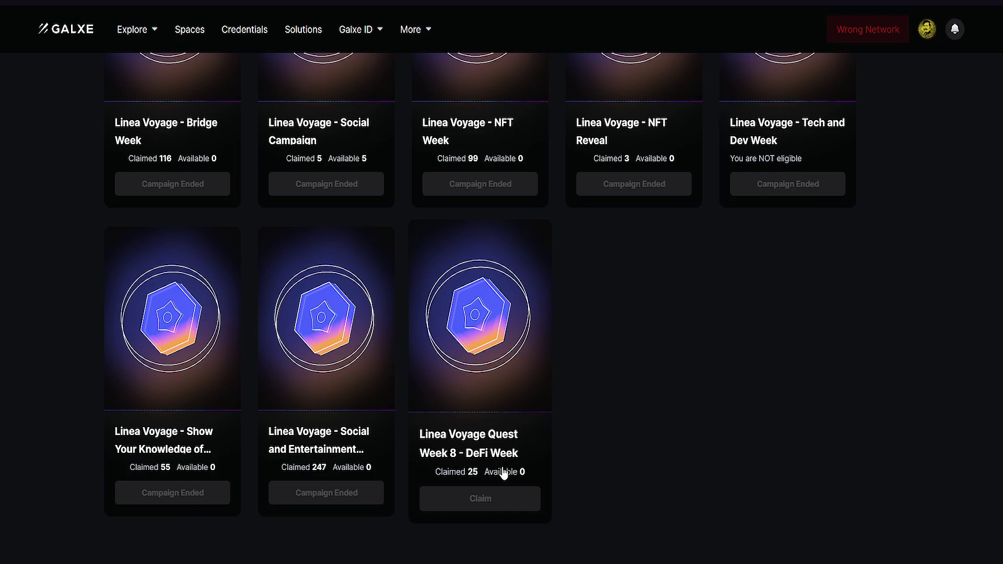
scroll(523, 467, "up", 2)
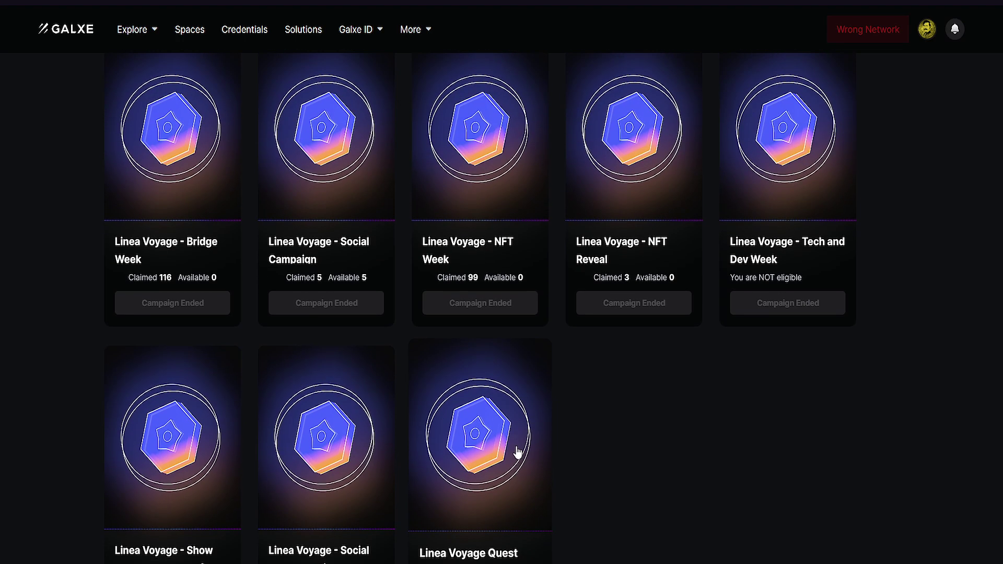
scroll(516, 447, "up", 2)
scroll(516, 446, "down", 4)
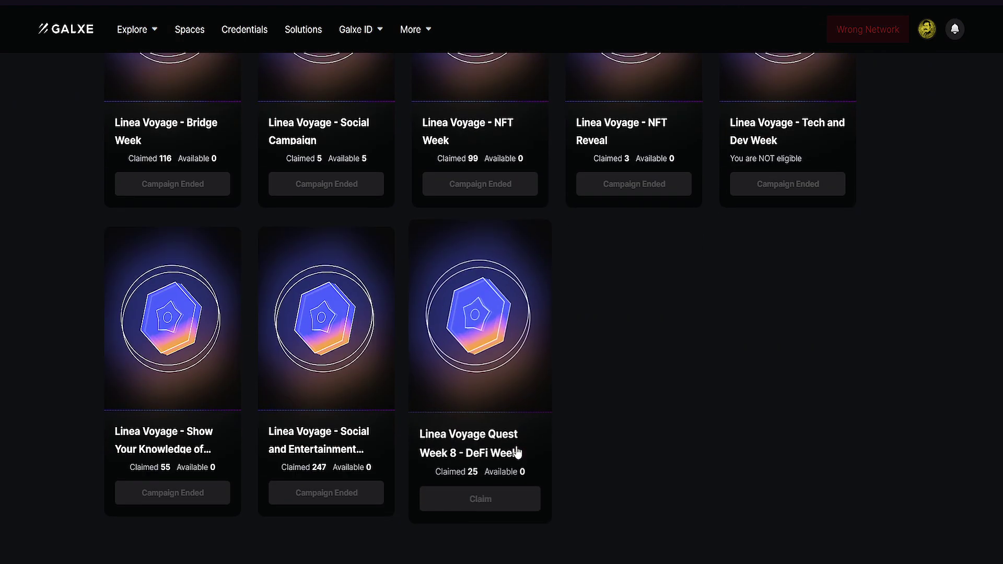
scroll(450, 310, "up", 8)
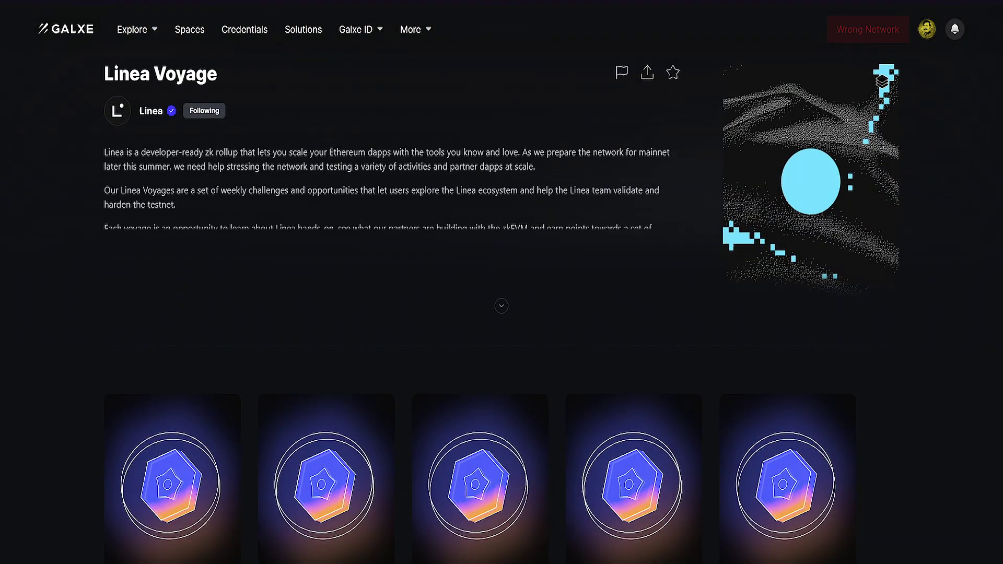
scroll(379, 295, "down", 2)
scroll(378, 295, "up", 3)
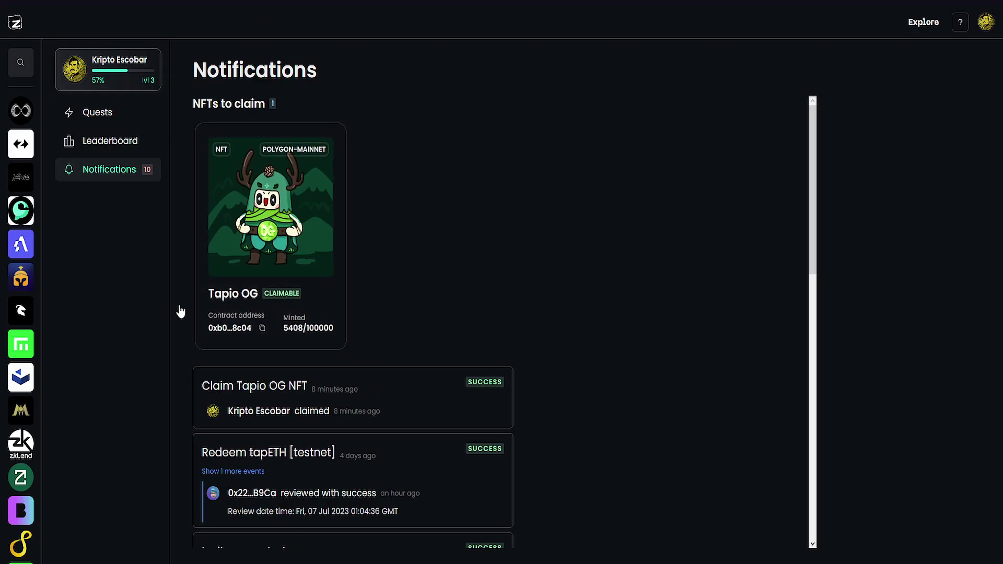
View Tapio Finance's quests, leaderboard and notifications on Zealy, including the claimable Tapio OG NFT.
left_click(117, 143)
left_click(85, 110)
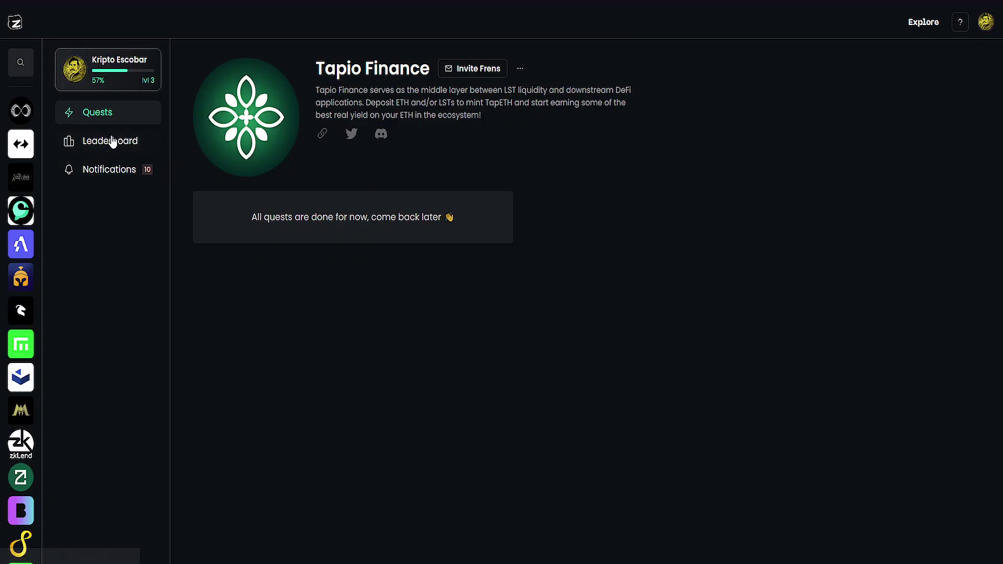
left_click(115, 156)
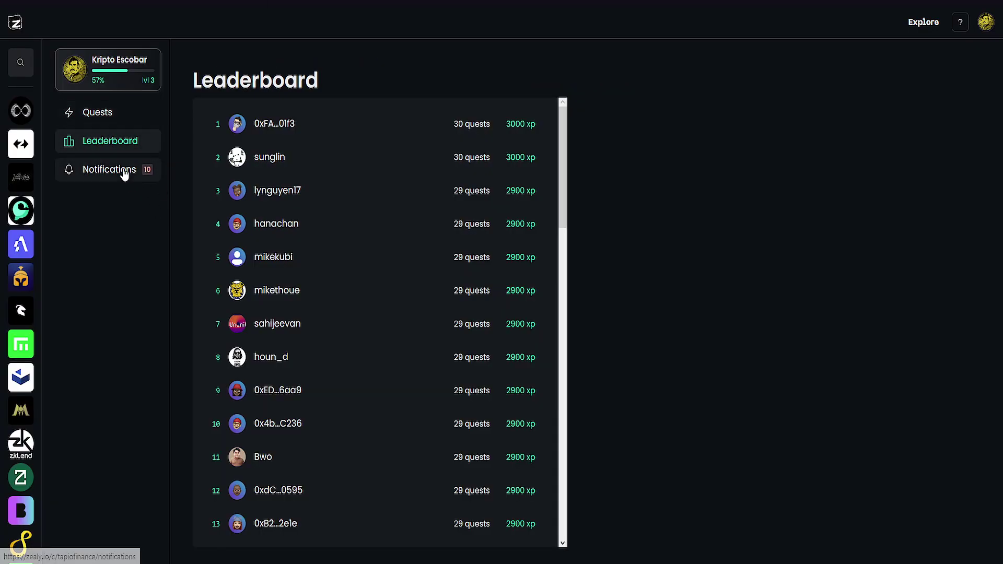
left_click(125, 170)
scroll(314, 368, "down", 2)
scroll(295, 310, "up", 2)
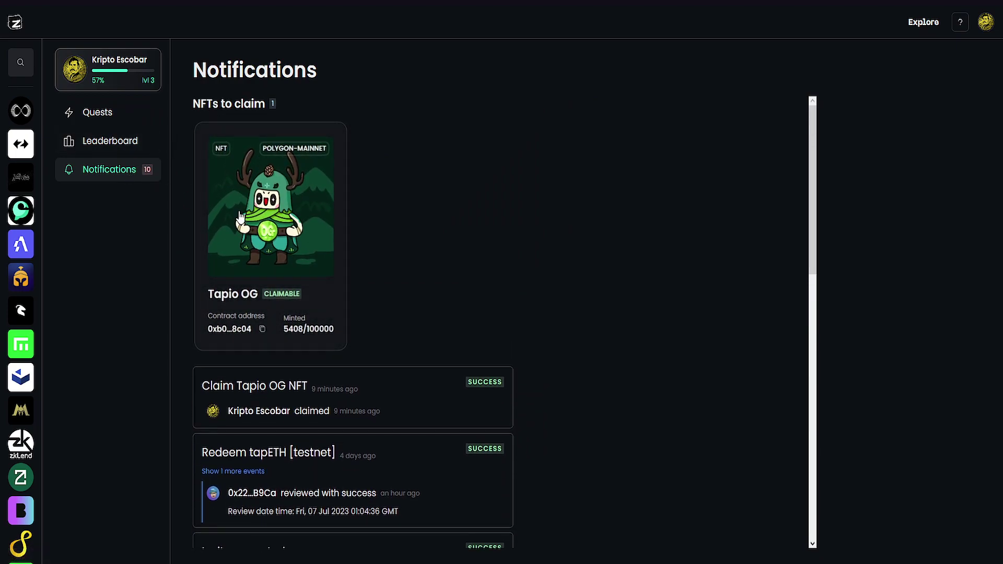